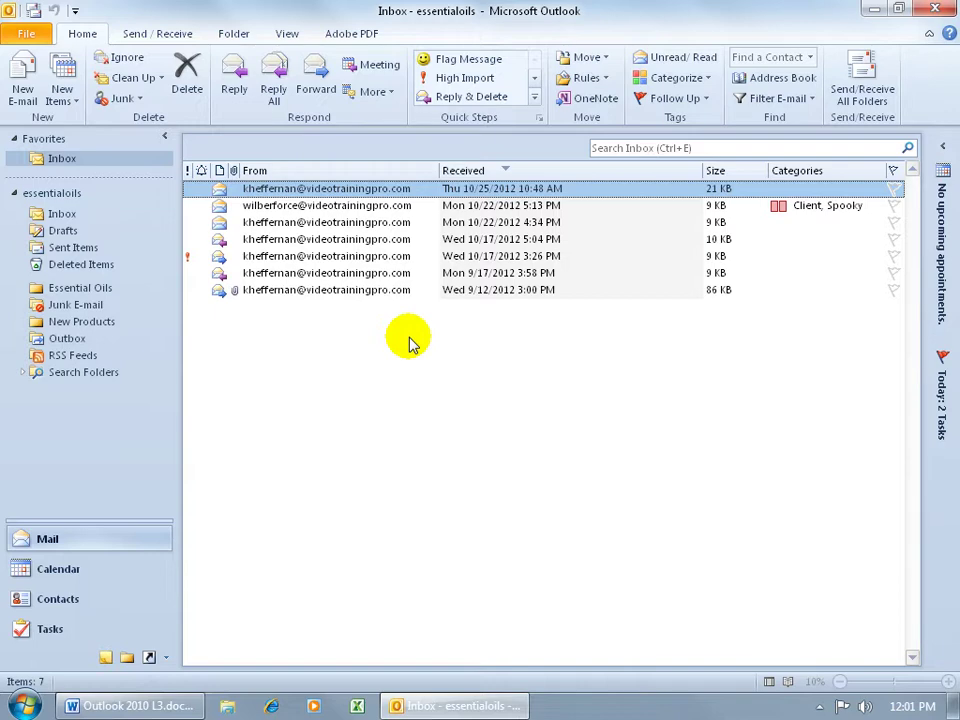
- Open the Inbox's Advanced View Settings through View > View Settings, after cancelling a right-click attempt
right_click(456, 367)
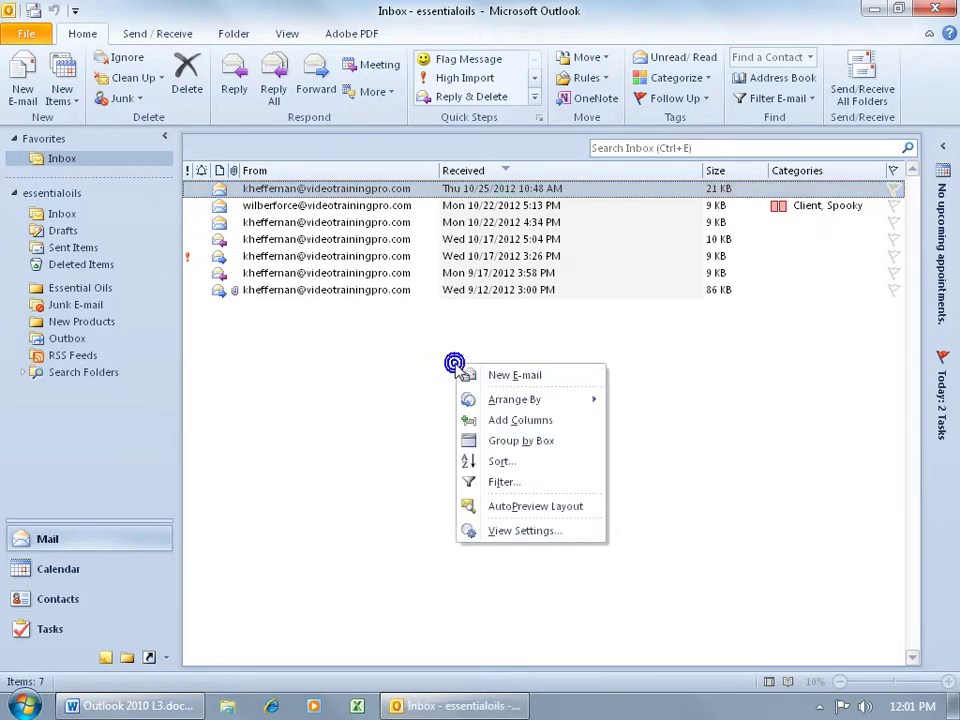
click(524, 532)
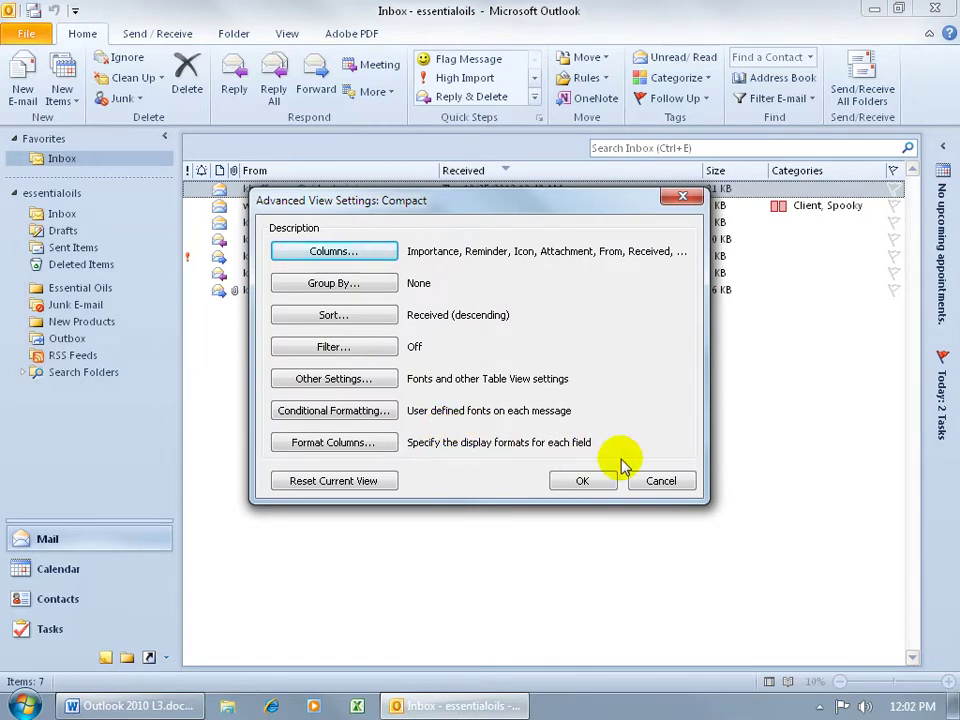
click(661, 482)
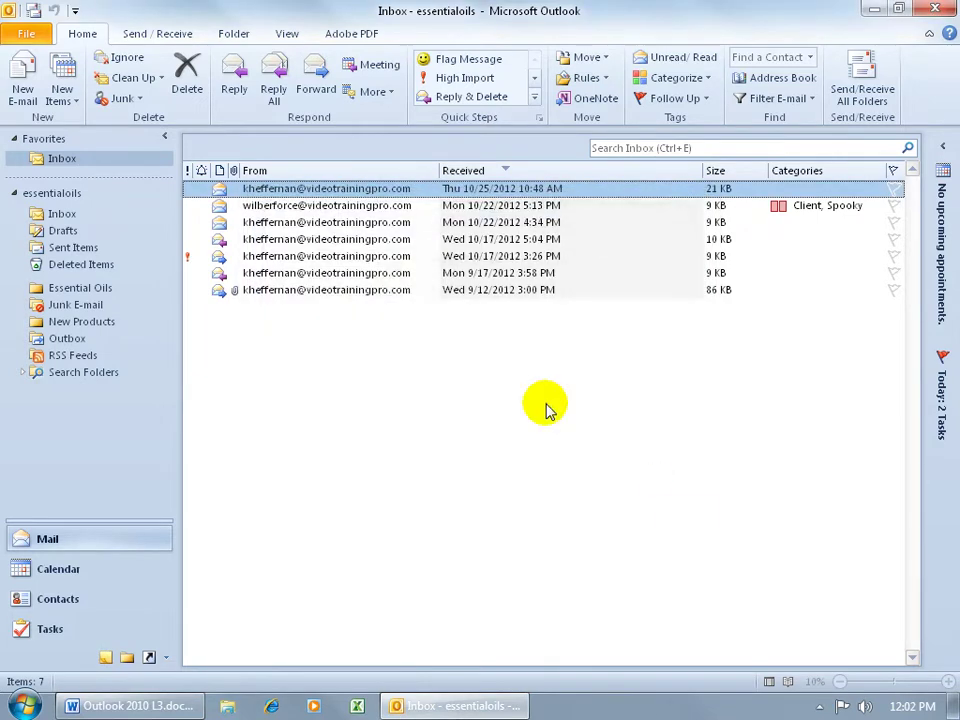
click(287, 33)
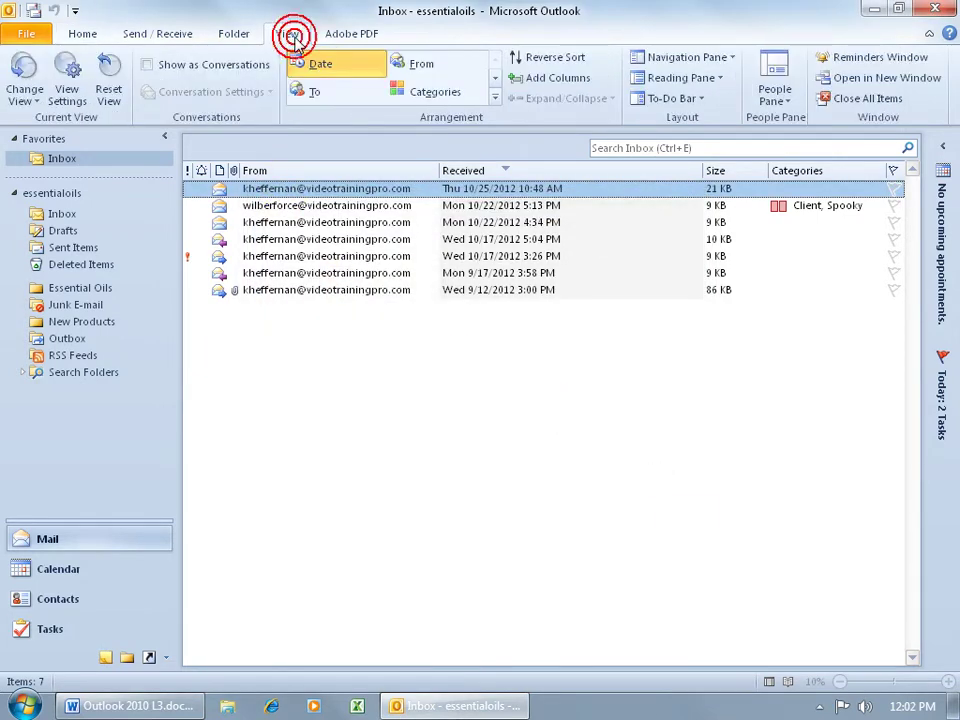
click(70, 95)
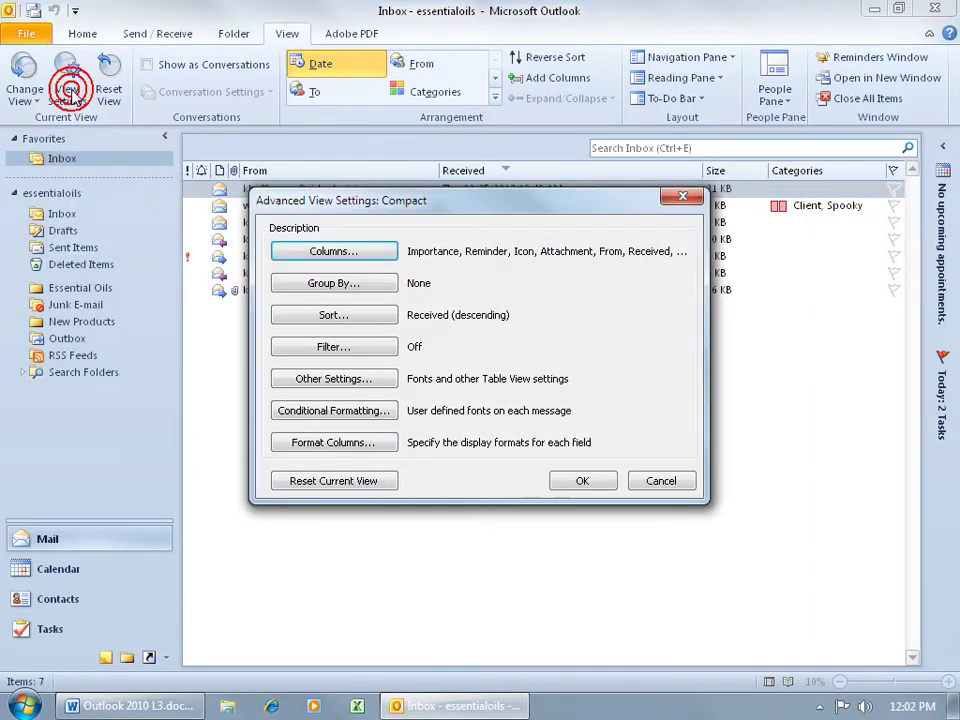
- Add a new Inbox conditional formatting rule named Haunted
click(325, 412)
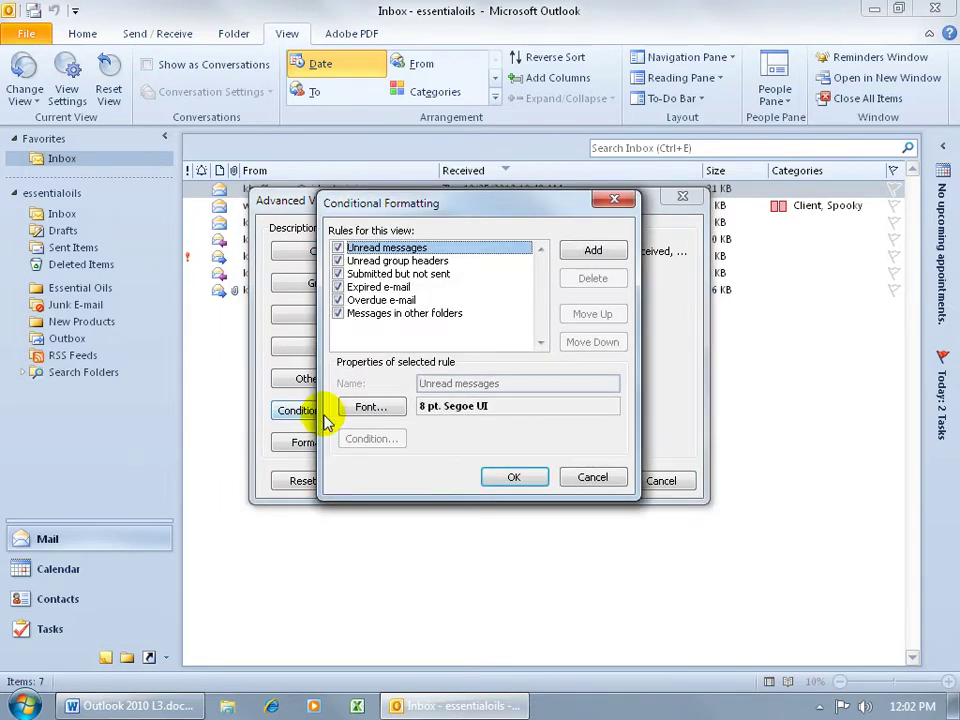
click(587, 252)
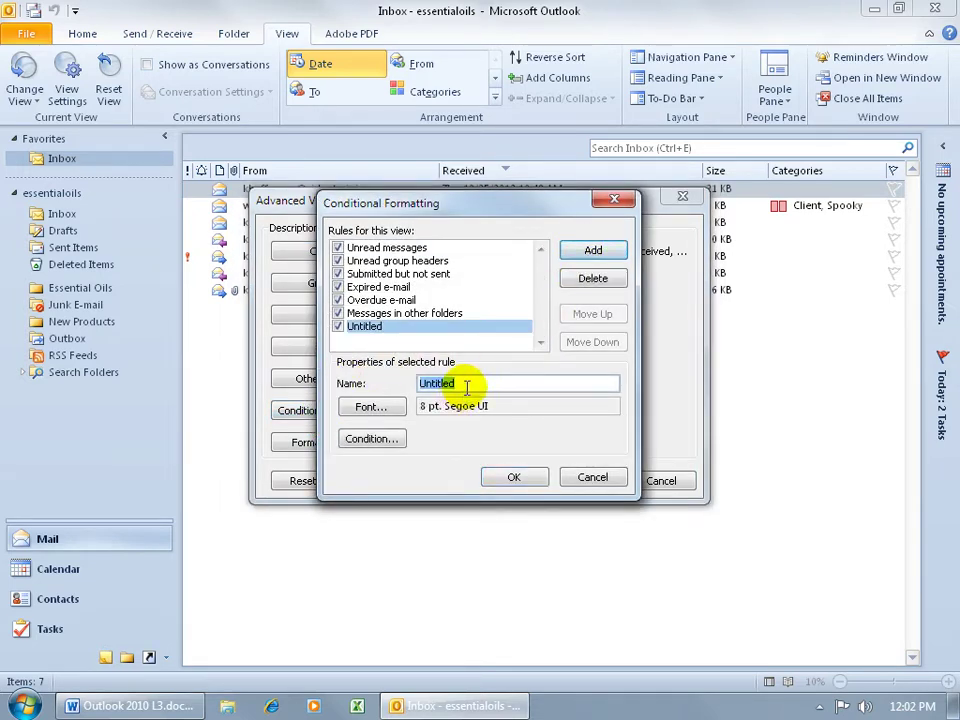
text(Haunted)
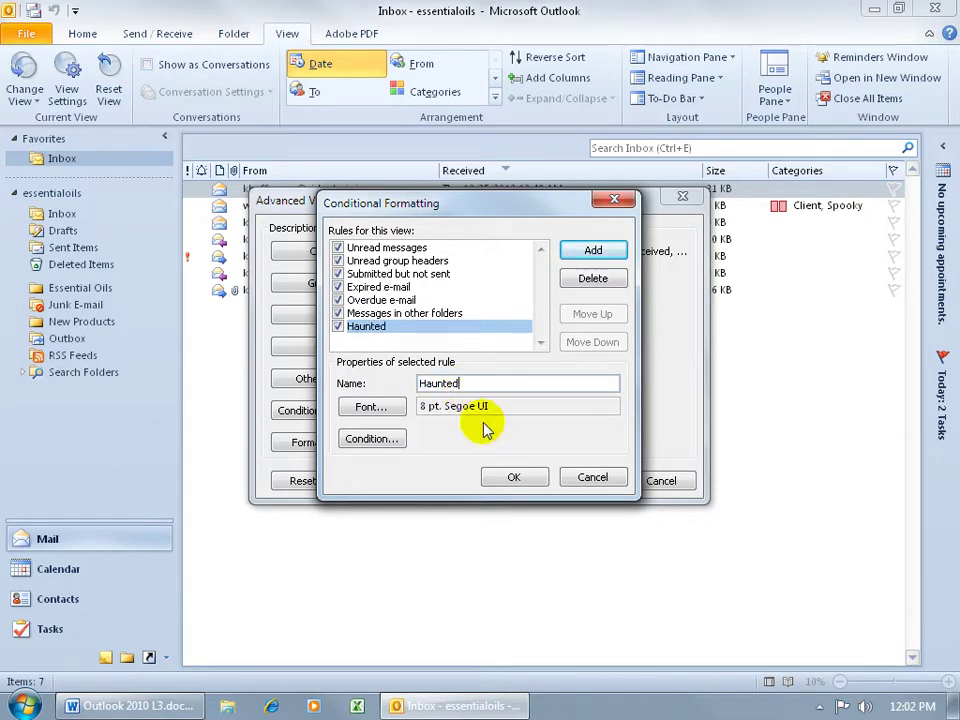
- Set the Haunted rule's condition to find 'Haunted' in the subject field and message body
click(399, 442)
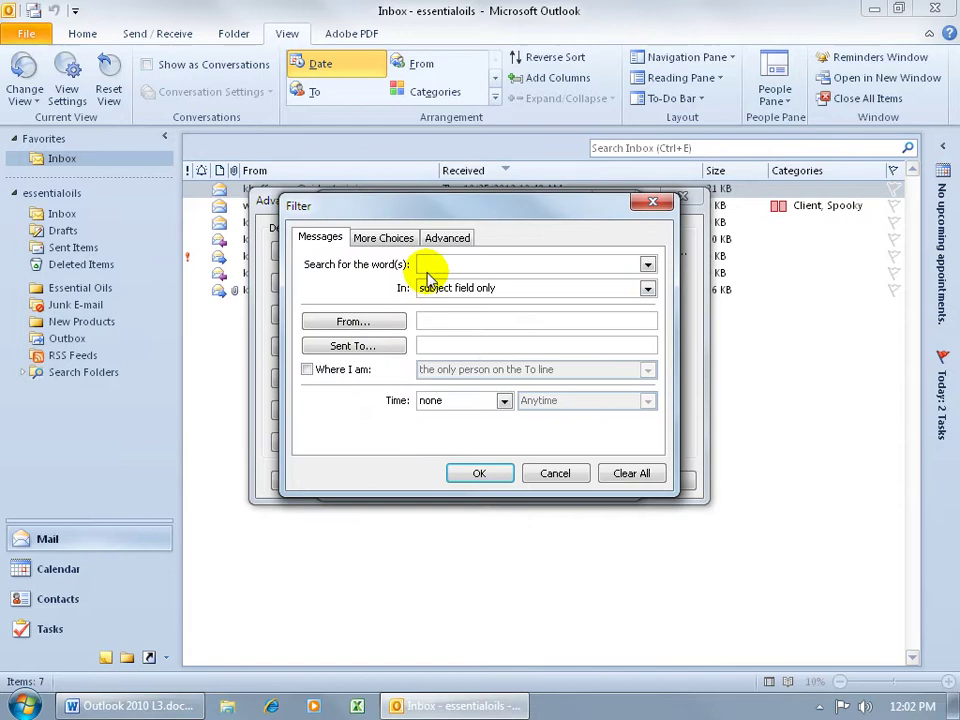
text(Haunted)
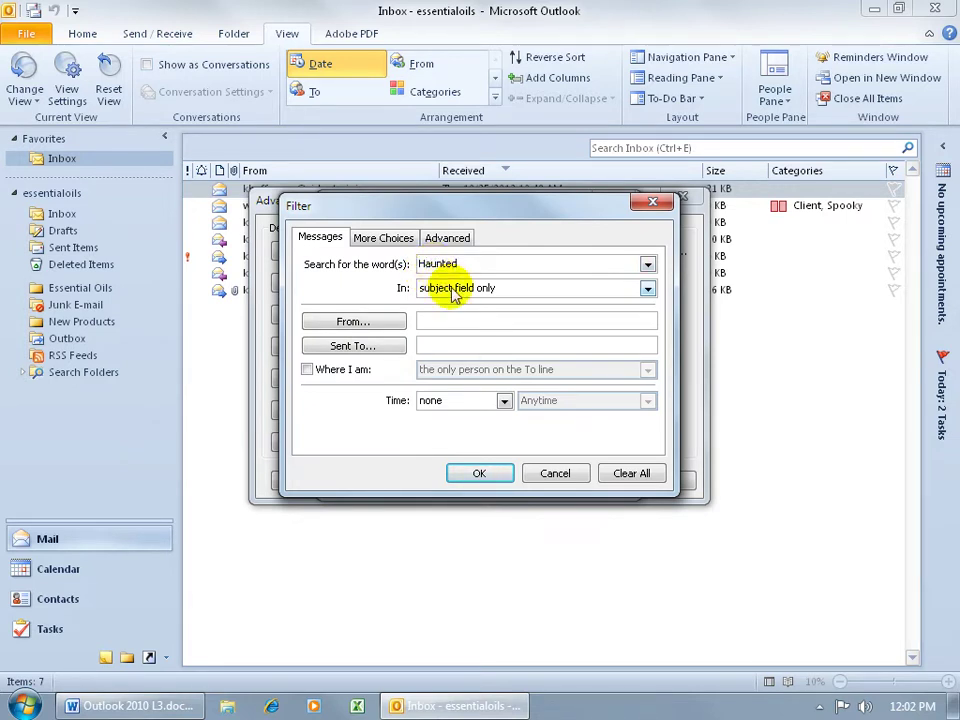
click(489, 288)
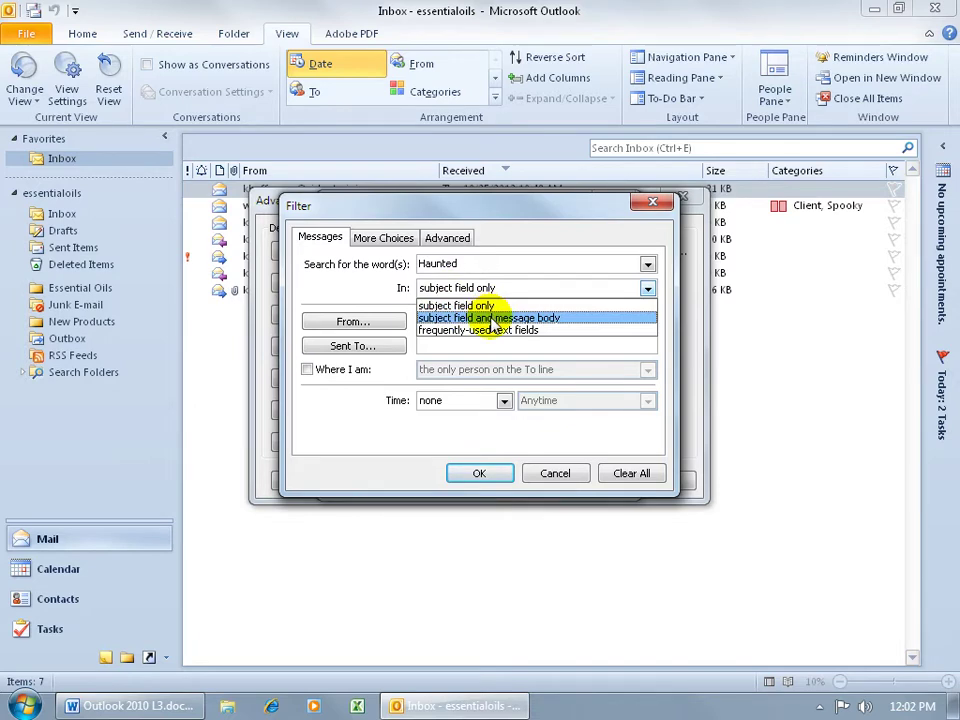
click(492, 319)
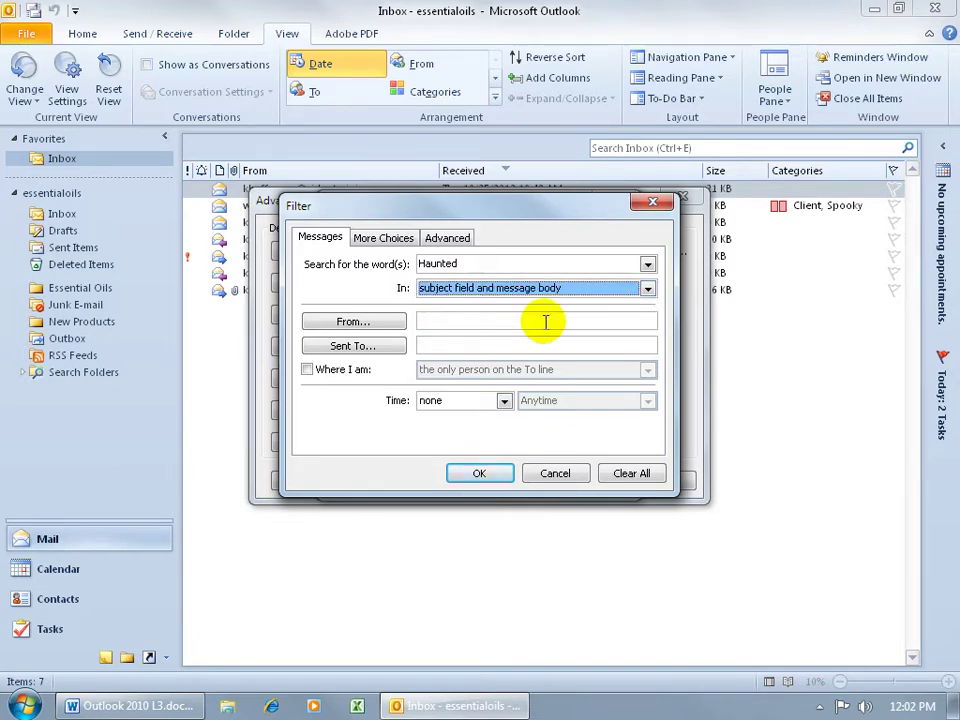
click(500, 476)
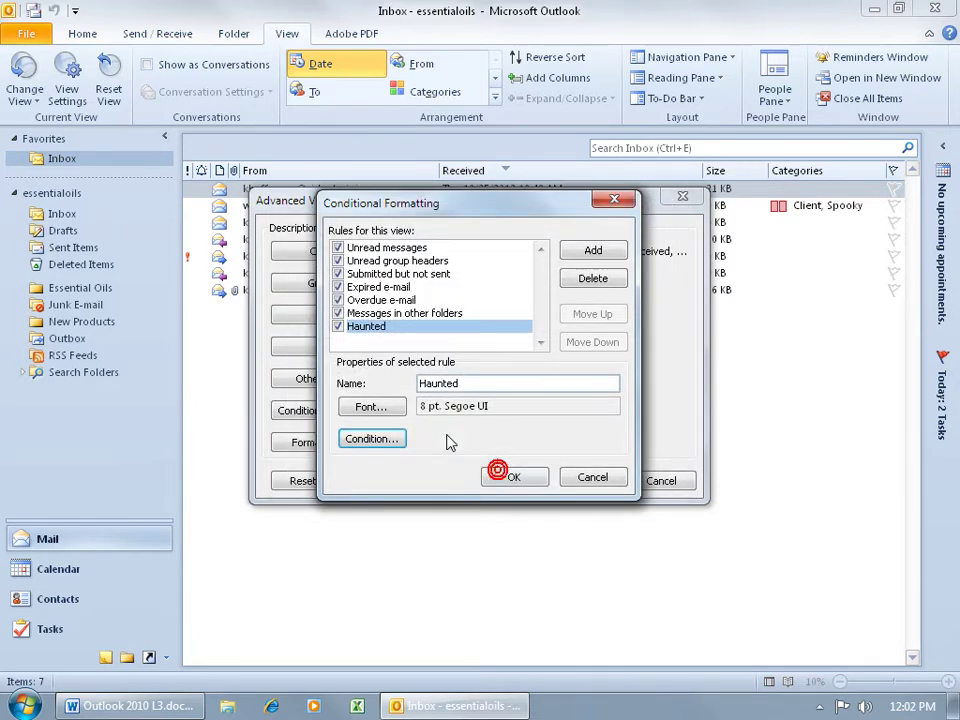
- Give the Haunted rule a 16 pt red Showcard Gothic font and confirm the rule
click(390, 410)
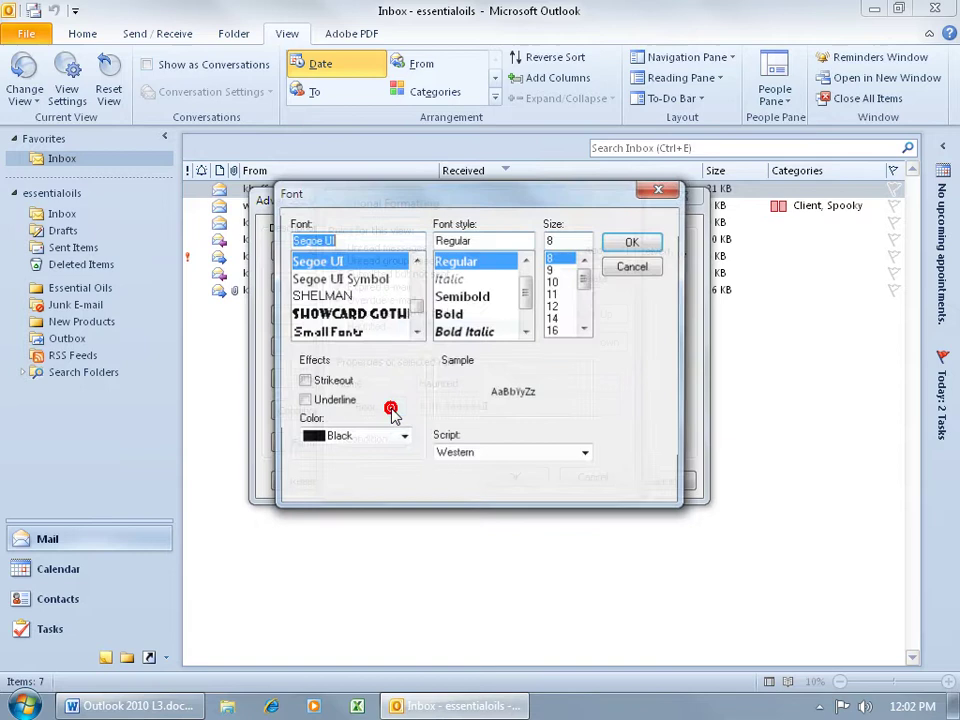
click(355, 317)
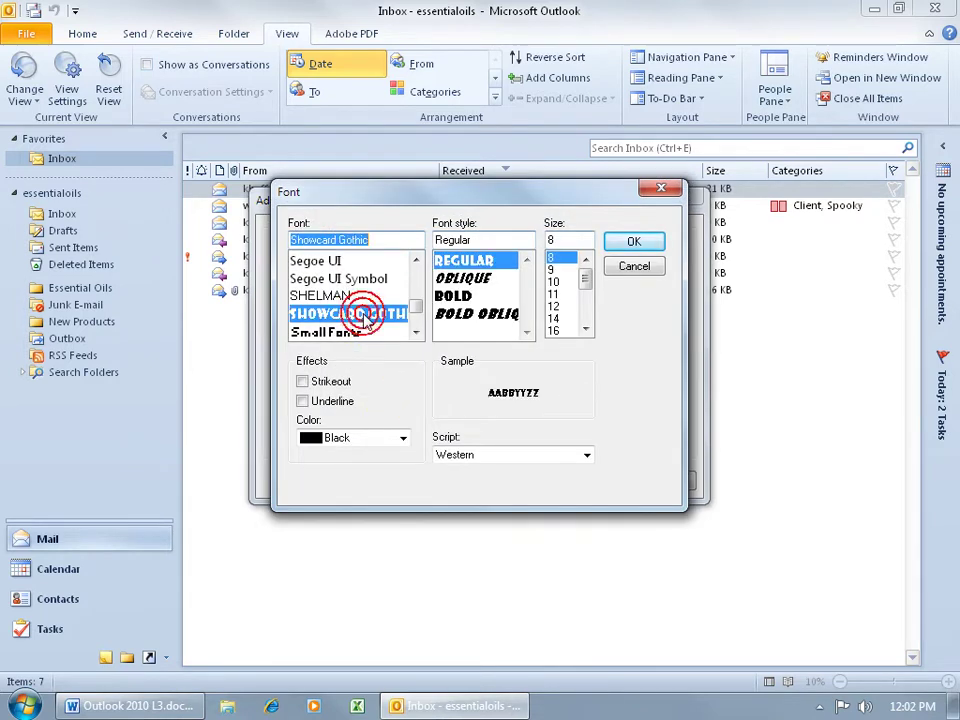
click(553, 329)
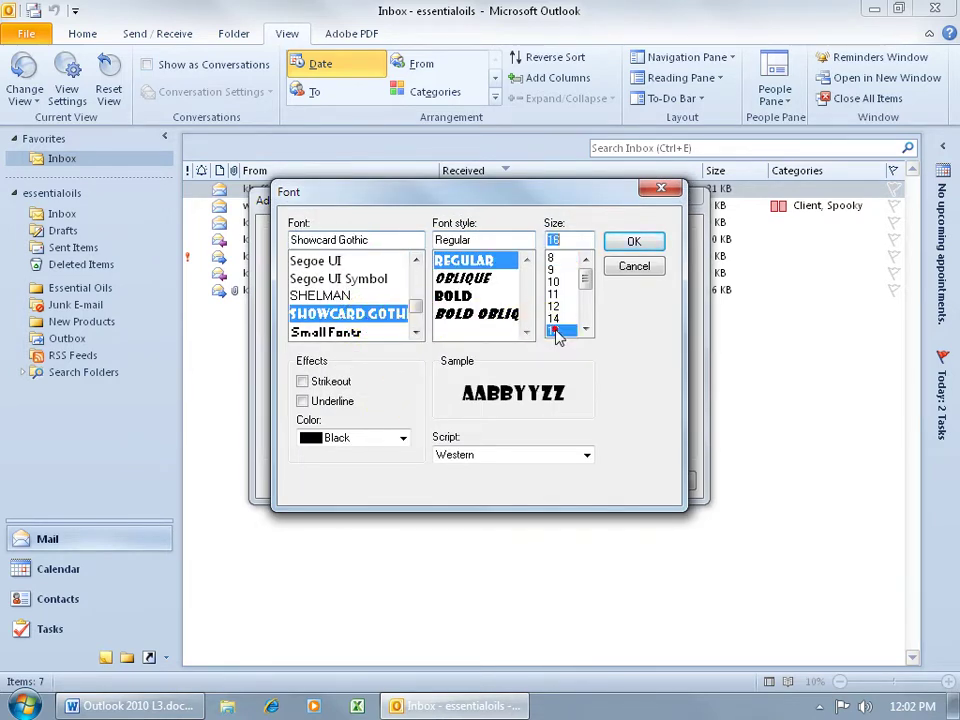
click(403, 439)
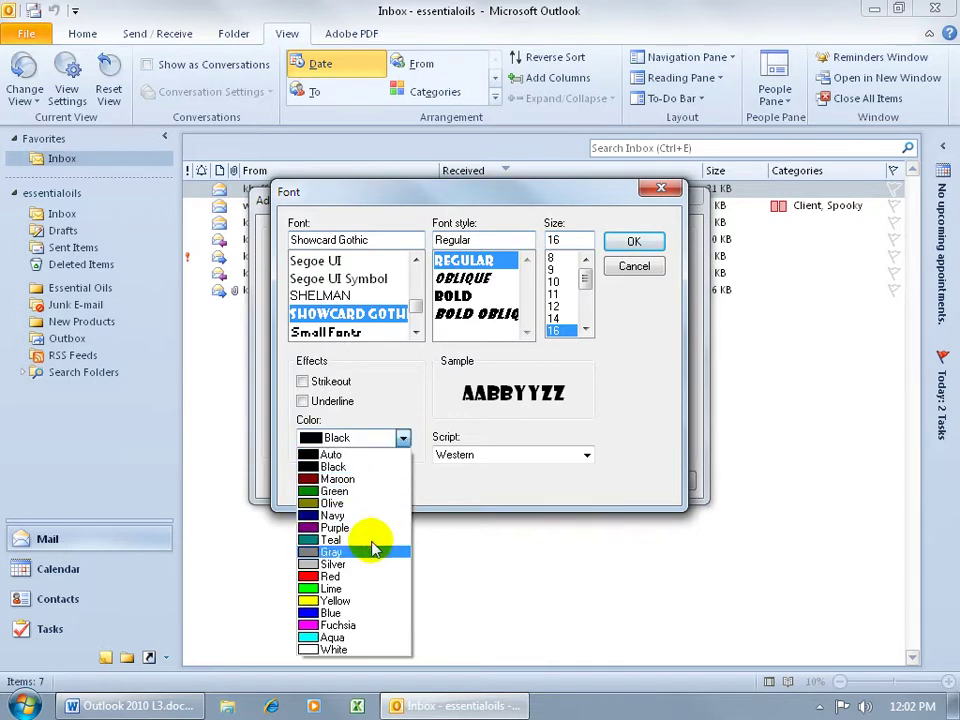
click(358, 576)
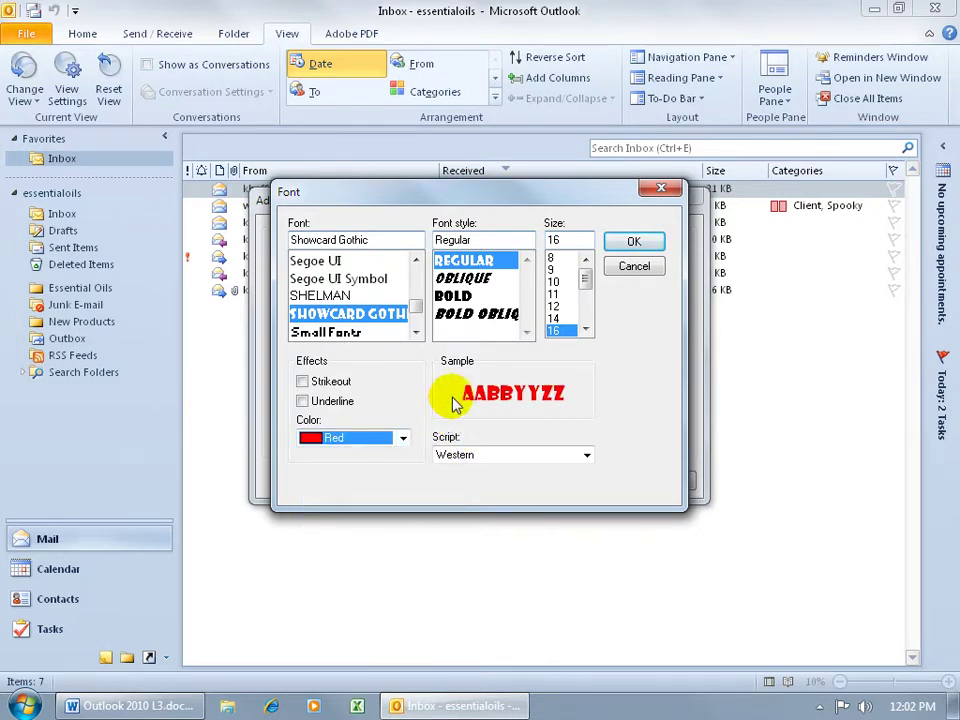
click(630, 242)
click(514, 478)
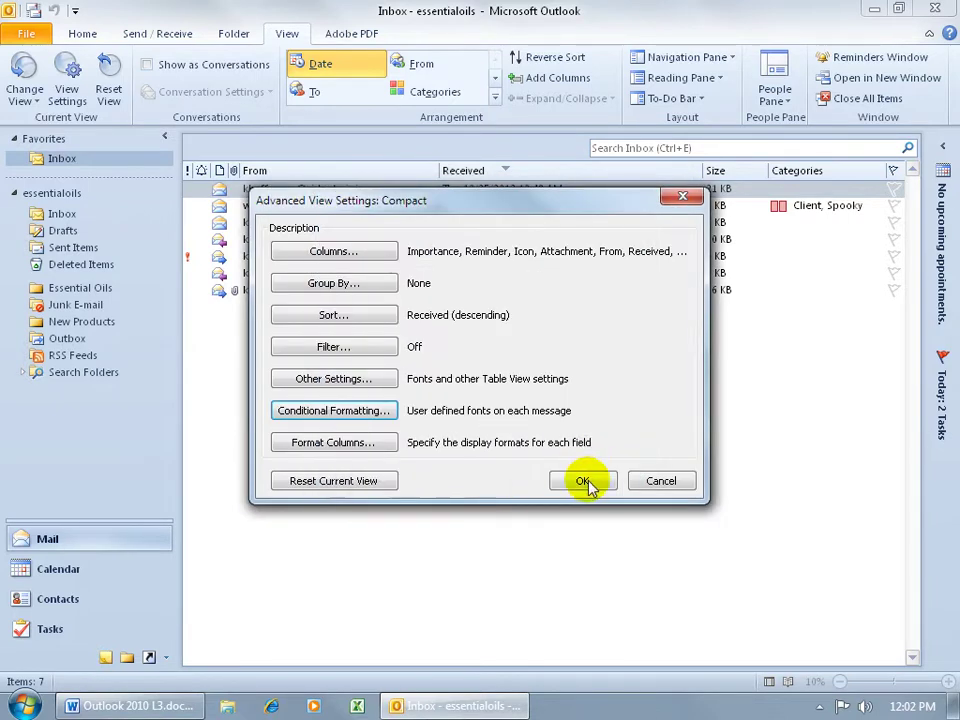
- Apply the view, open and close the red Haunted Investigation message, then switch to Calendar
click(587, 480)
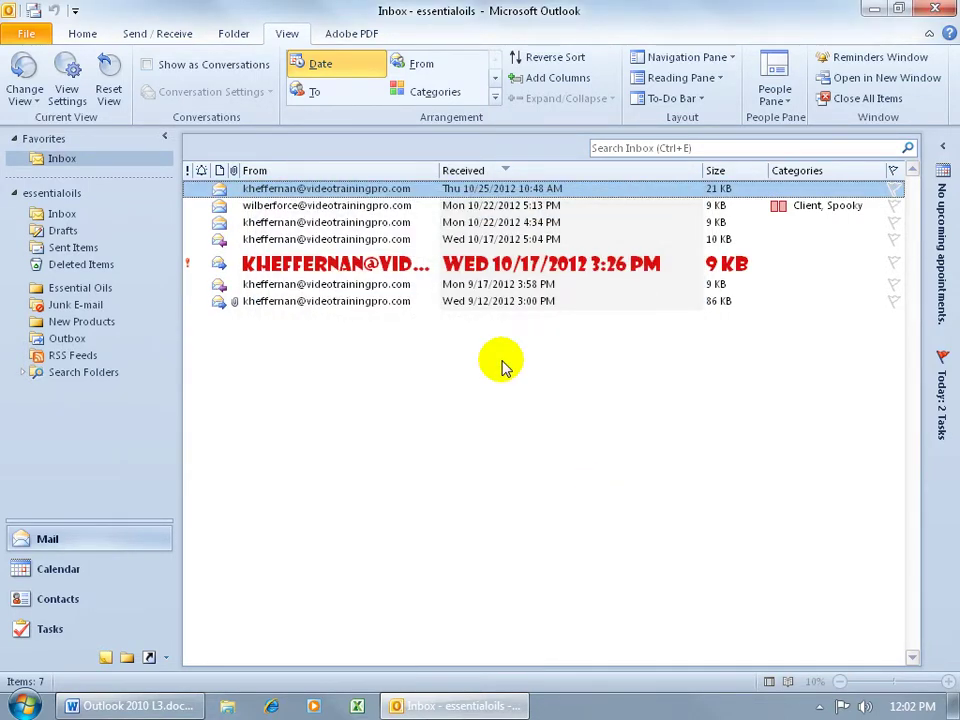
double_click(398, 266)
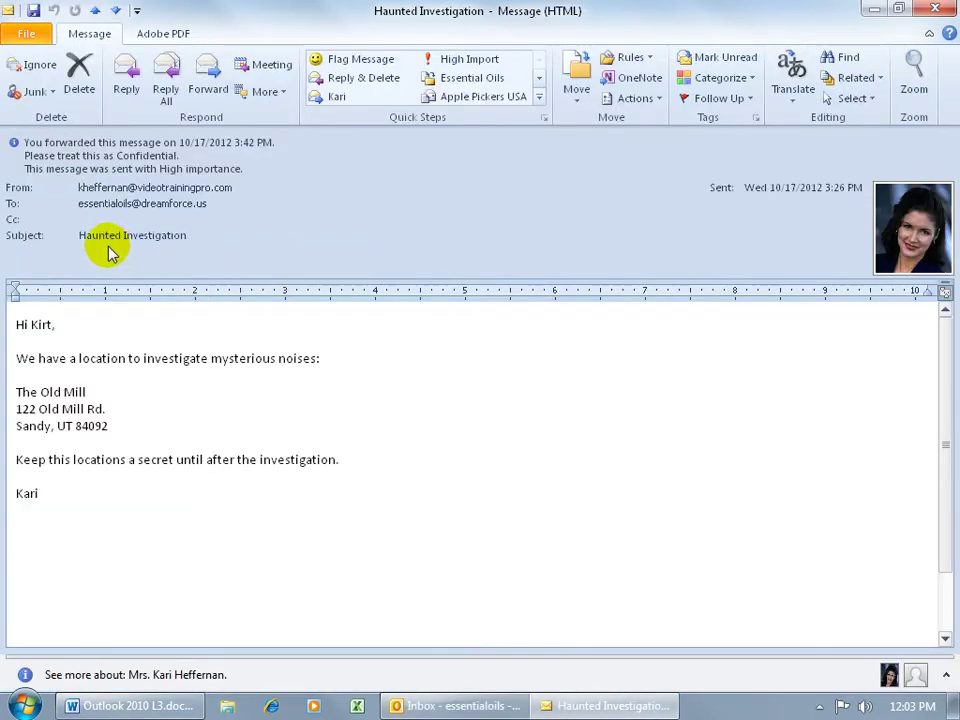
click(935, 9)
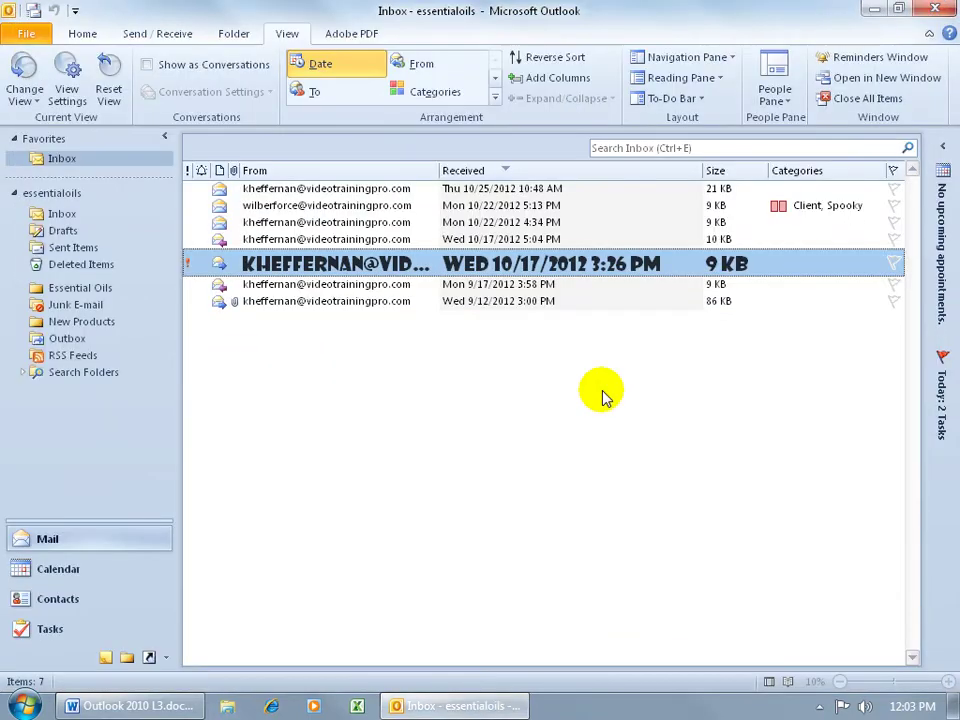
click(133, 568)
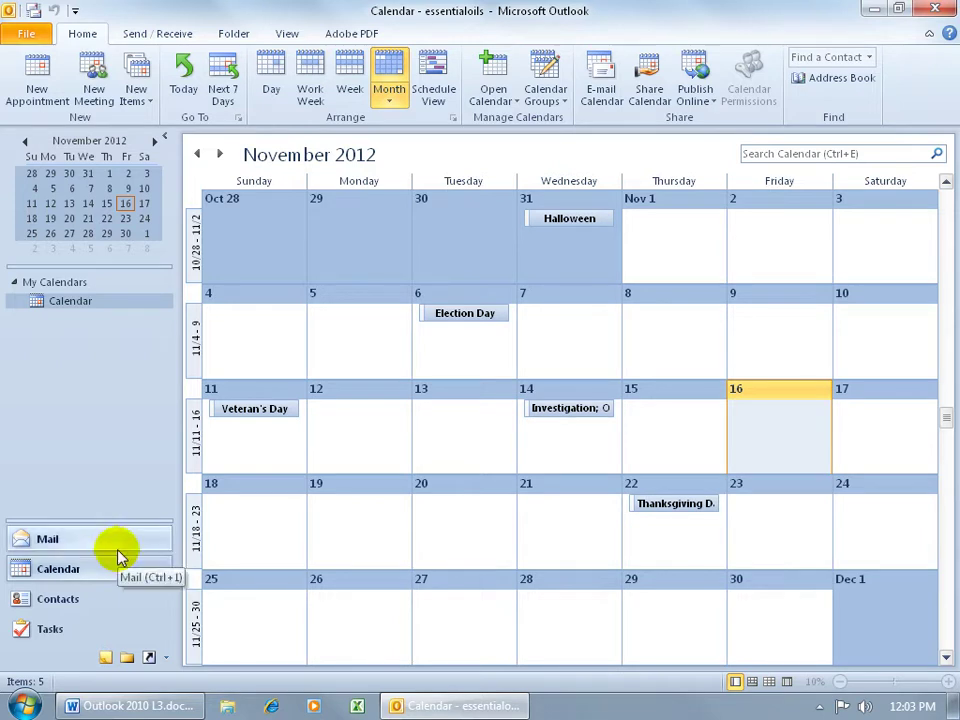
- In the calendar's conditional formatting, add a rule named Investigation with yellow colour
click(288, 34)
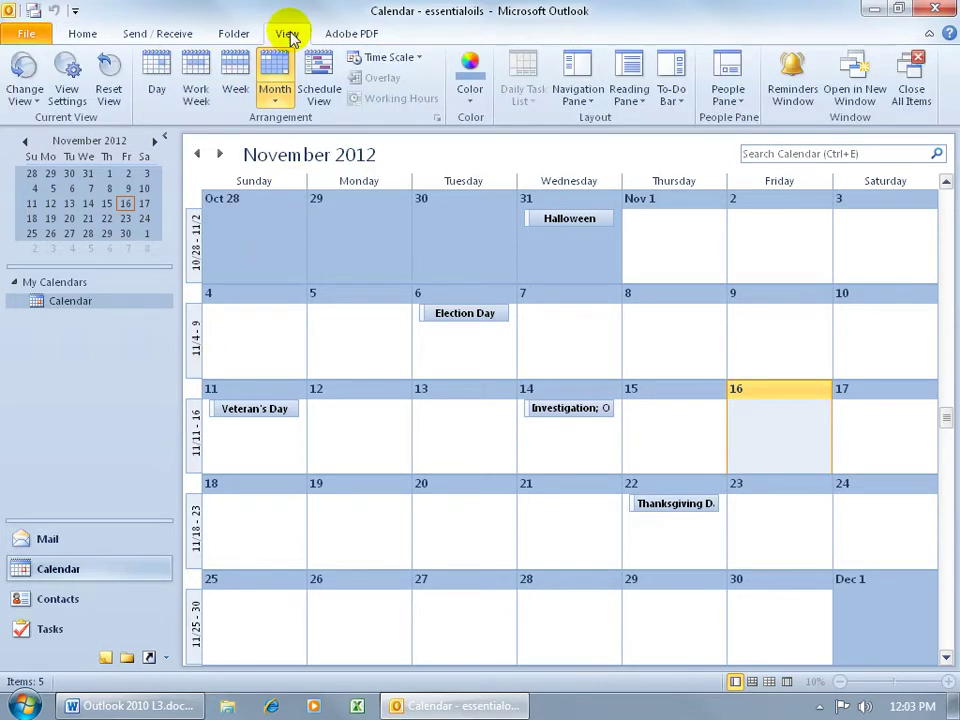
click(68, 92)
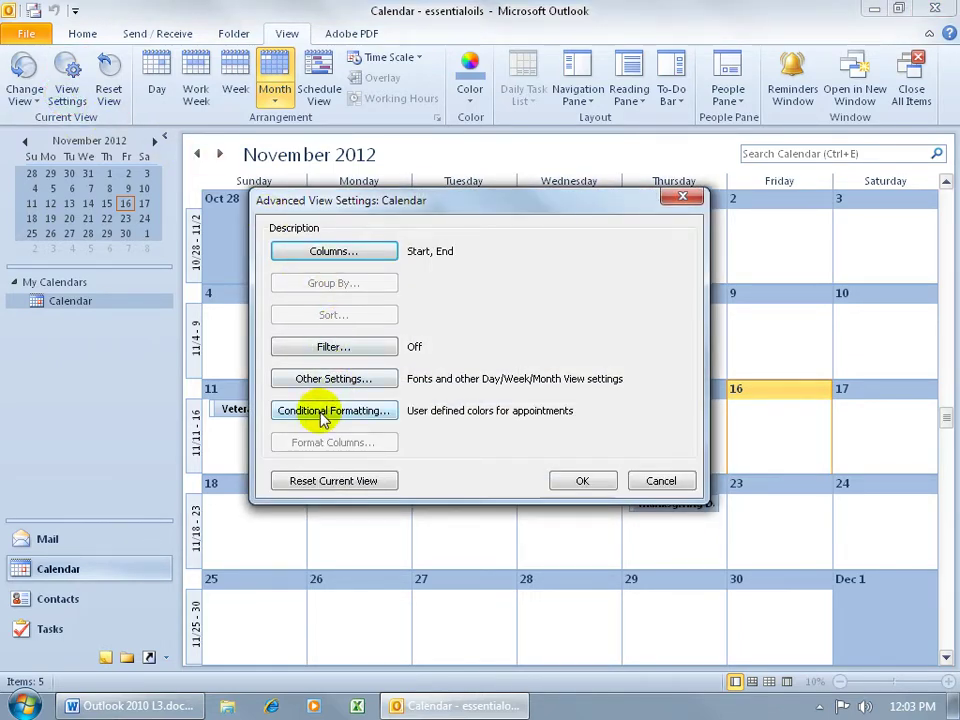
click(325, 412)
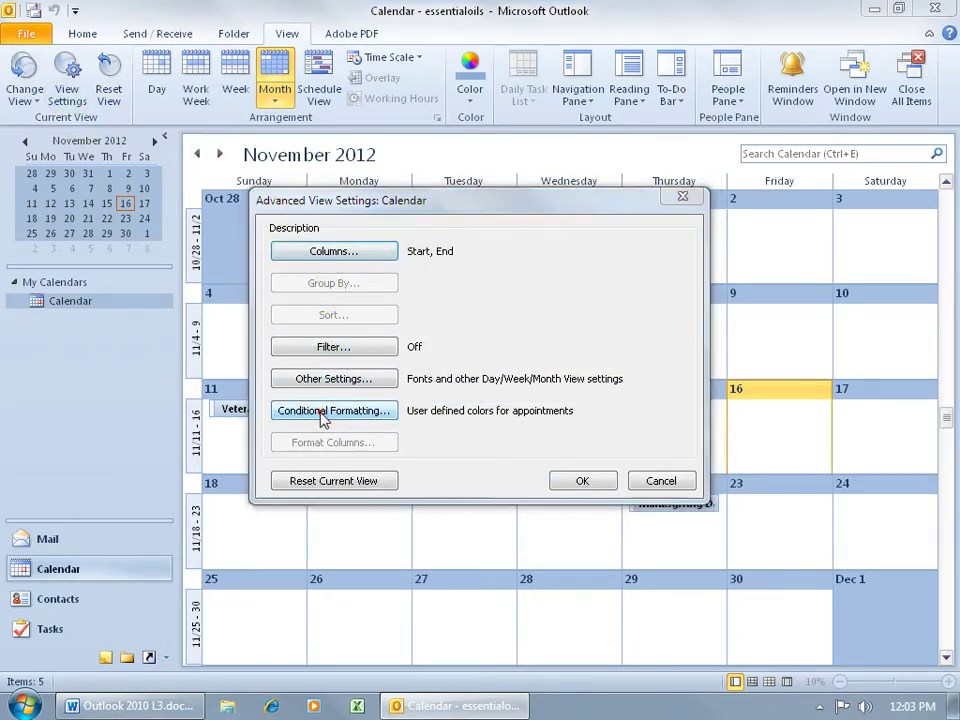
click(587, 252)
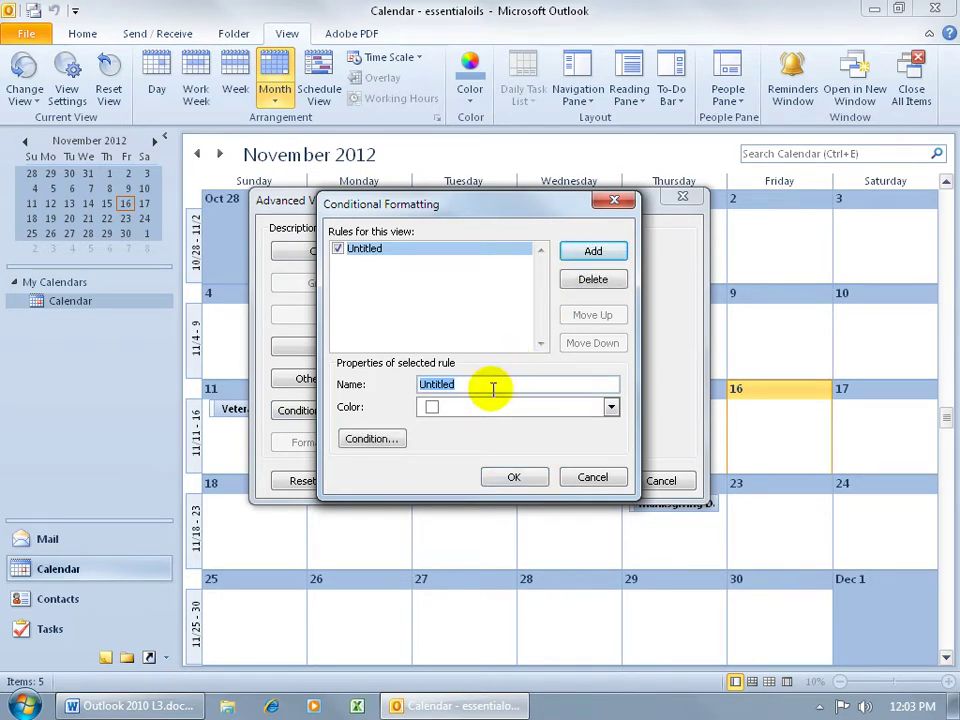
text(Investi)
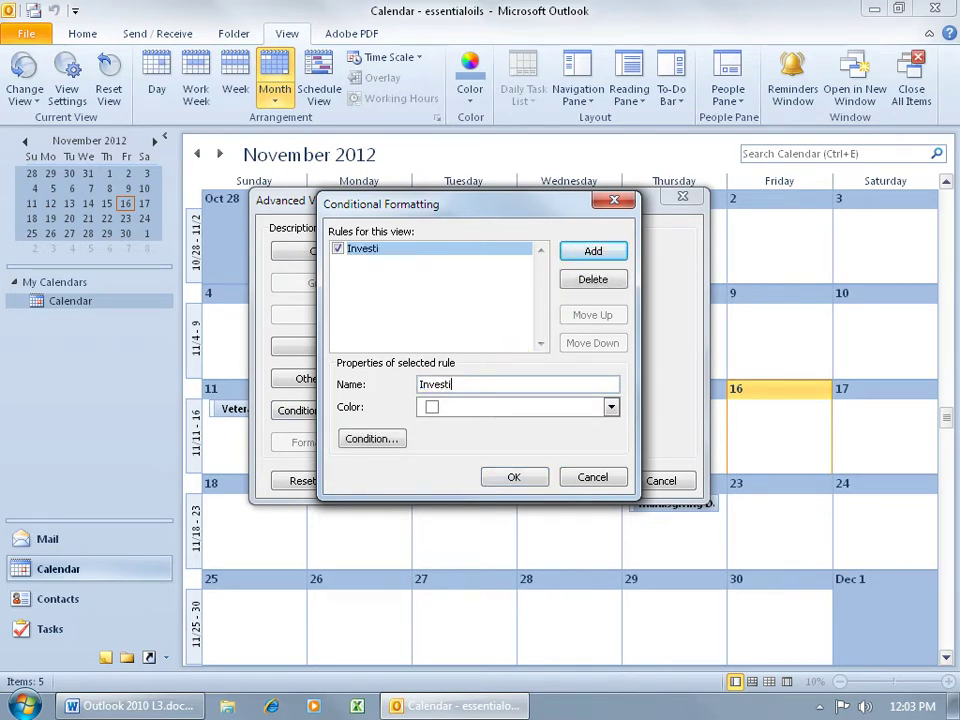
text(gation)
click(505, 407)
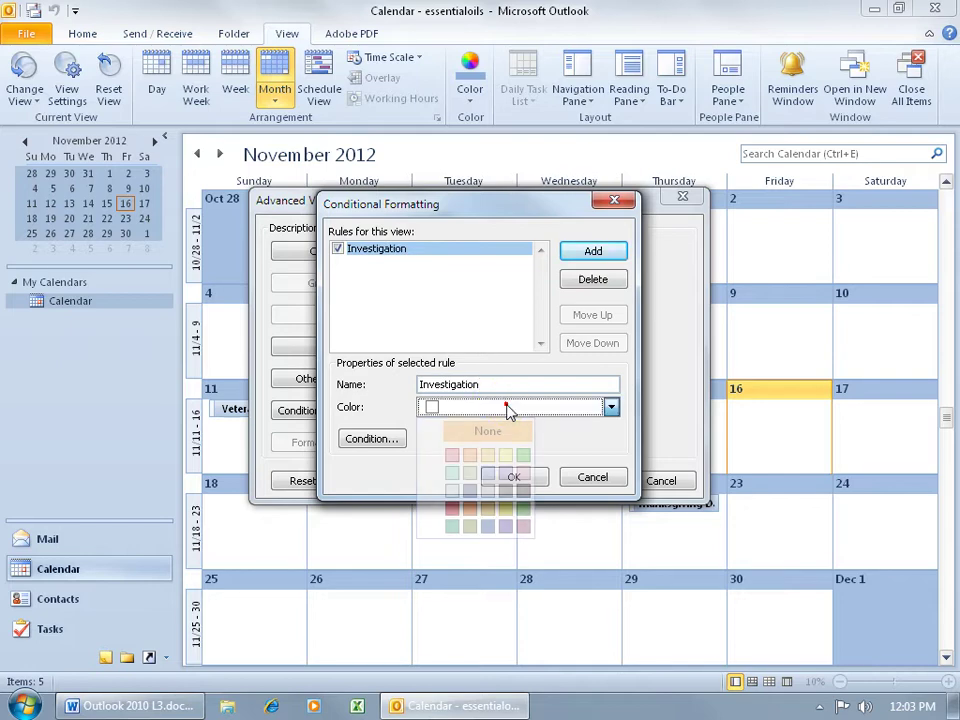
click(505, 455)
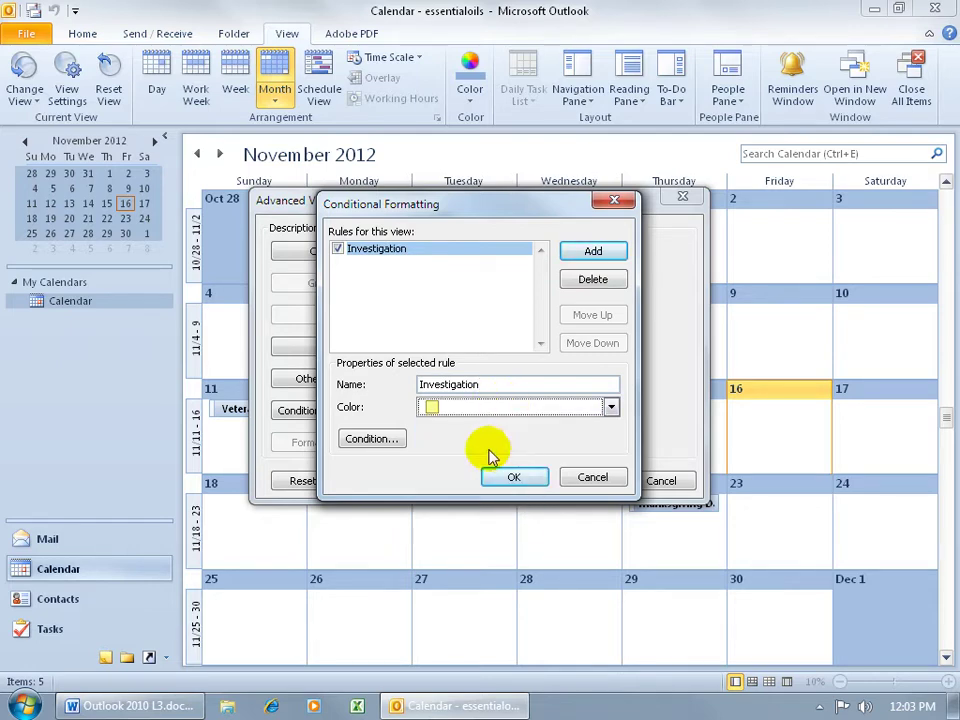
- Make the Investigation rule match 'Investigation' in the subject, leaving Organized By empty, and save it
click(387, 445)
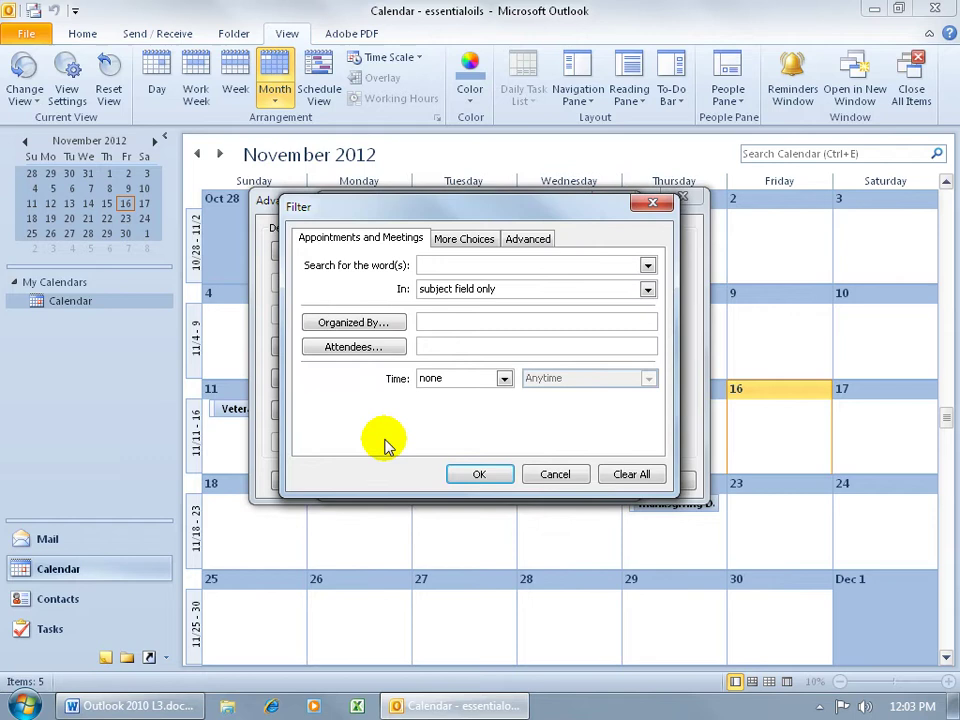
click(454, 268)
text(Investigation)
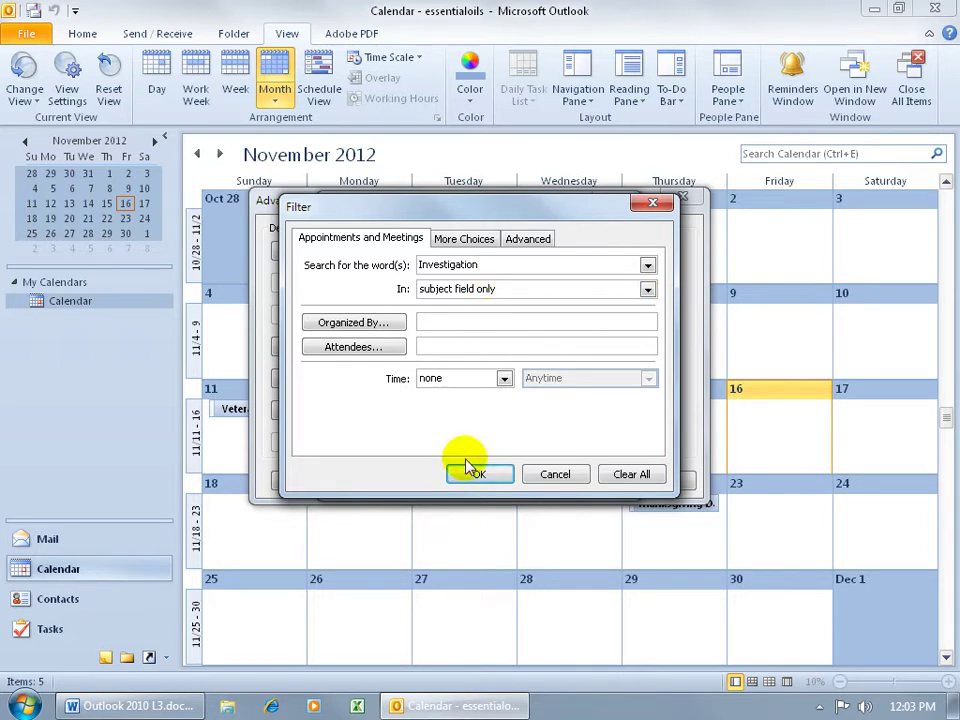
click(390, 323)
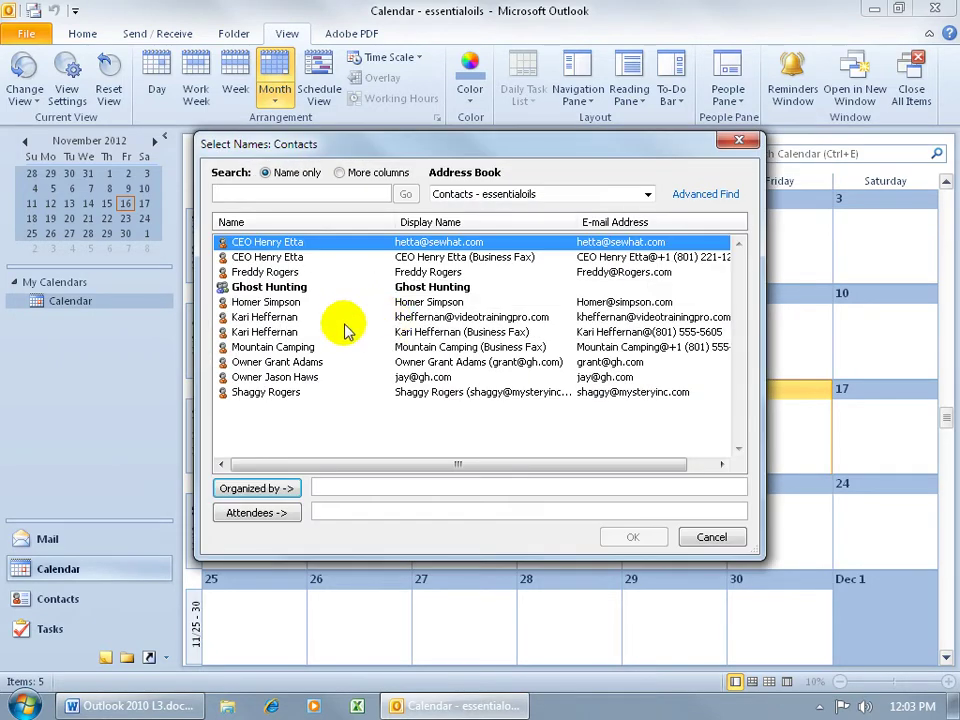
click(690, 544)
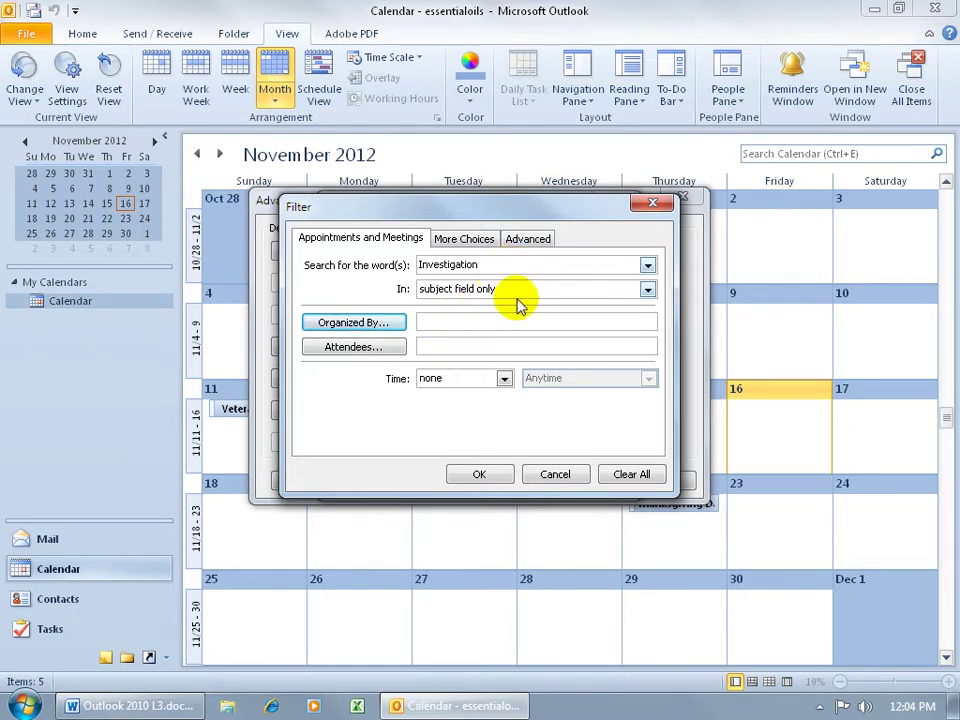
click(489, 476)
click(514, 478)
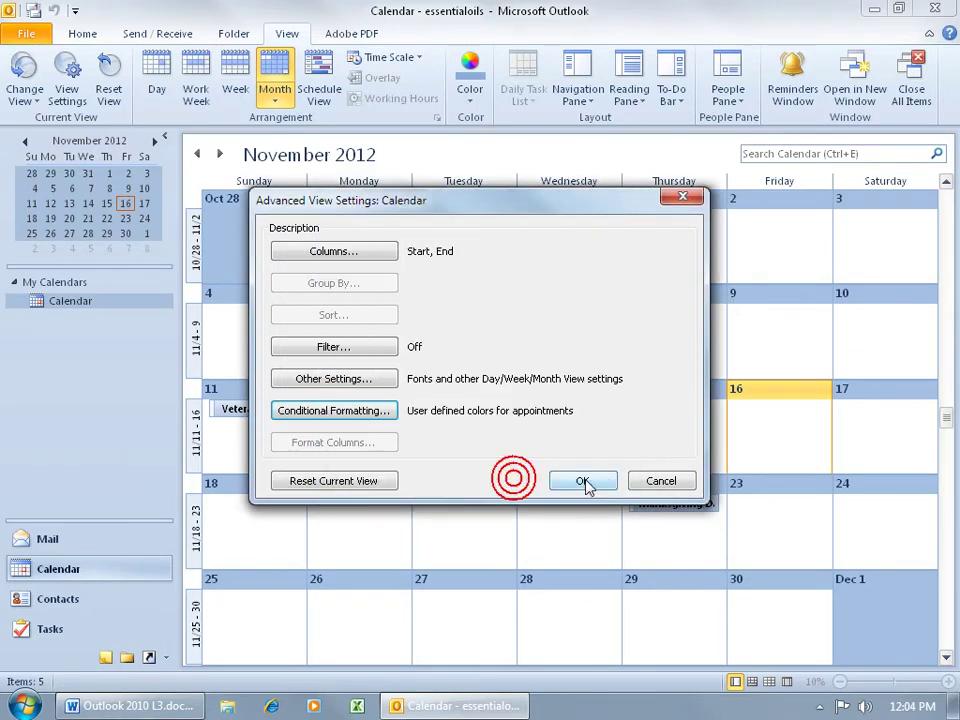
- Apply the calendar view settings and select the 14th with the yellow Investigation appointment
click(585, 480)
click(570, 428)
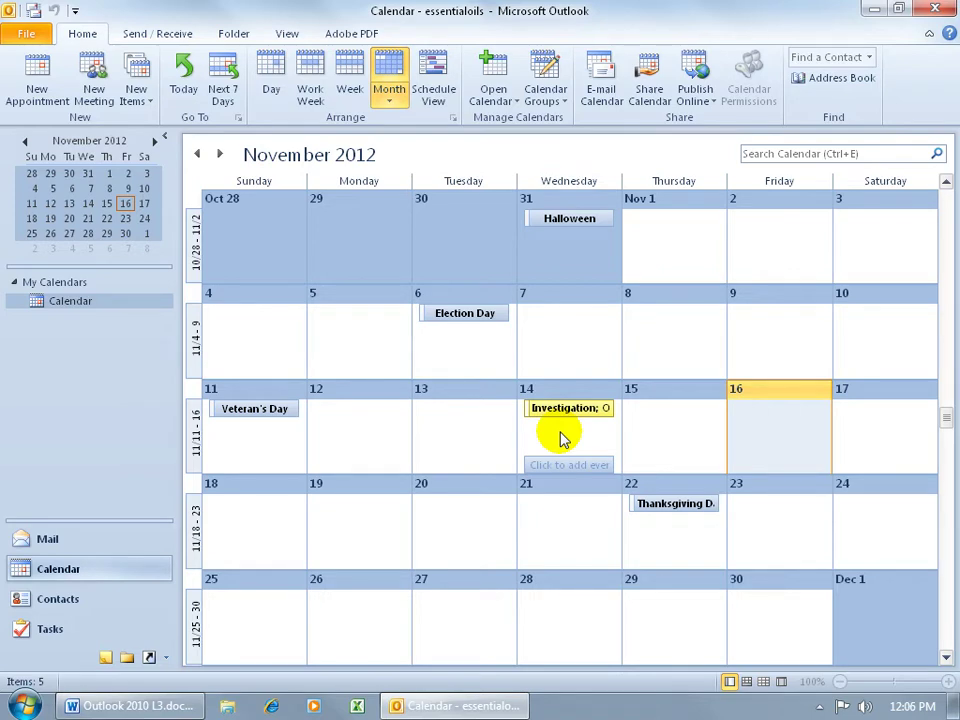
- Delete the Investigation rule from the calendar's conditional formatting and close the view settings
click(289, 38)
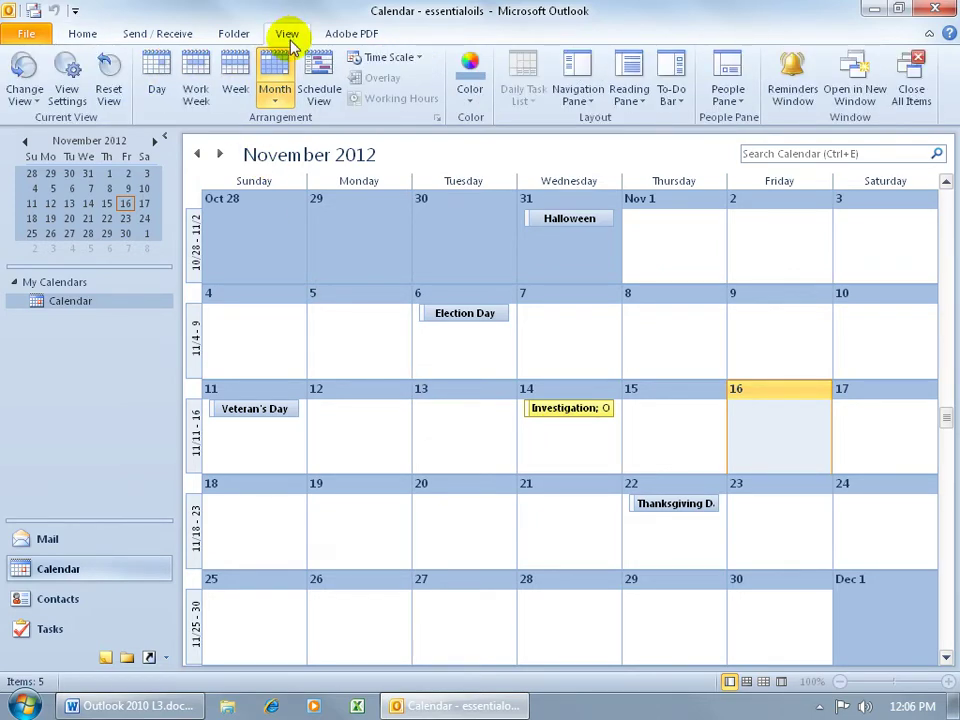
click(70, 96)
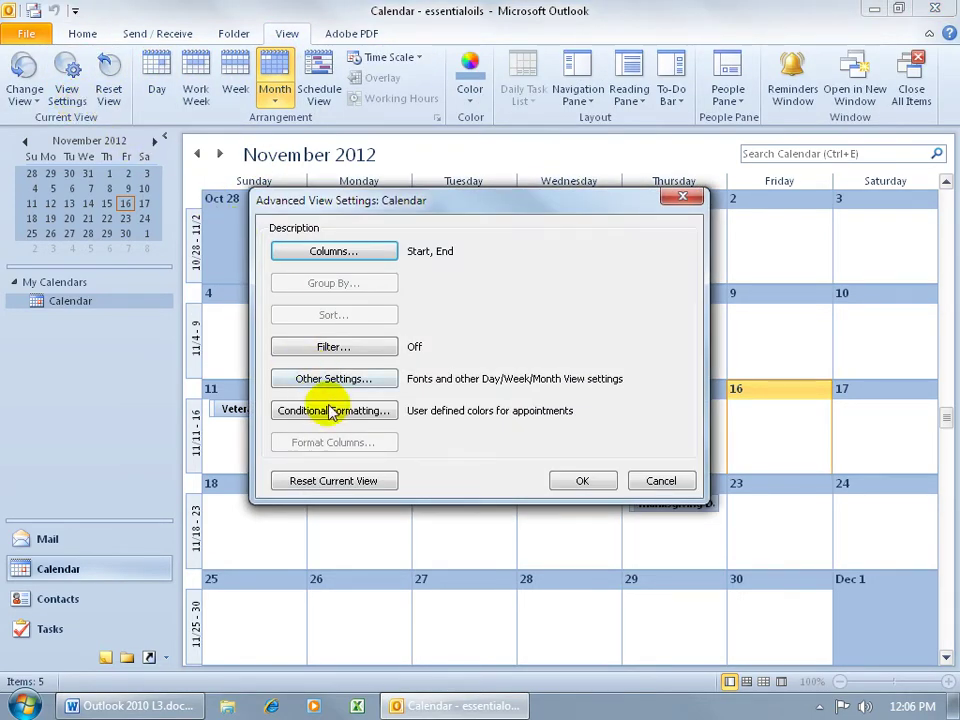
click(330, 409)
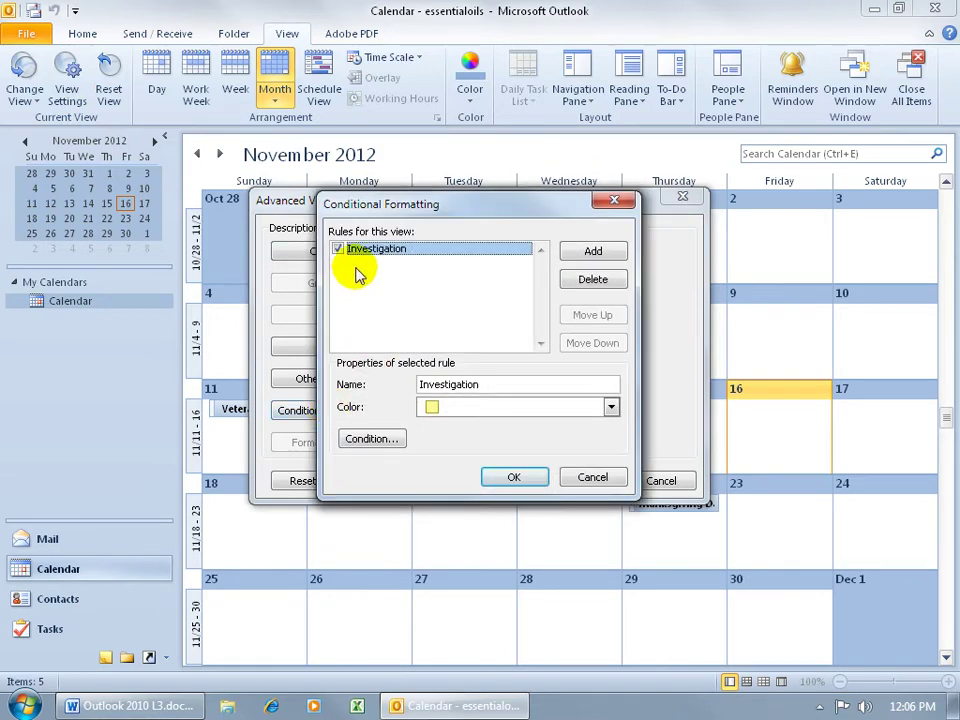
click(590, 283)
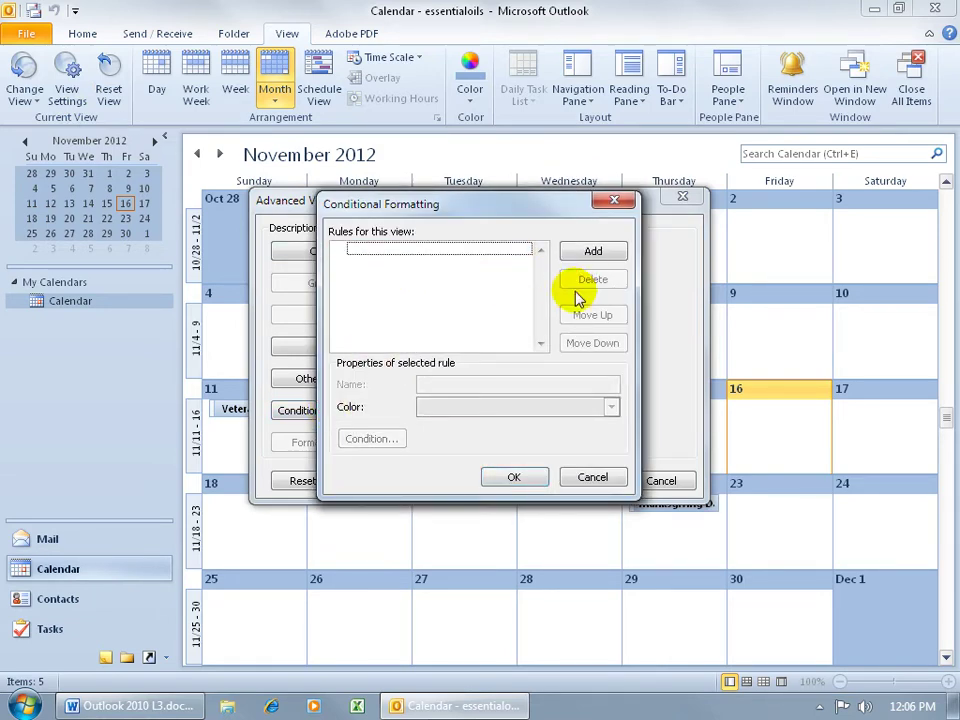
click(518, 478)
click(580, 481)
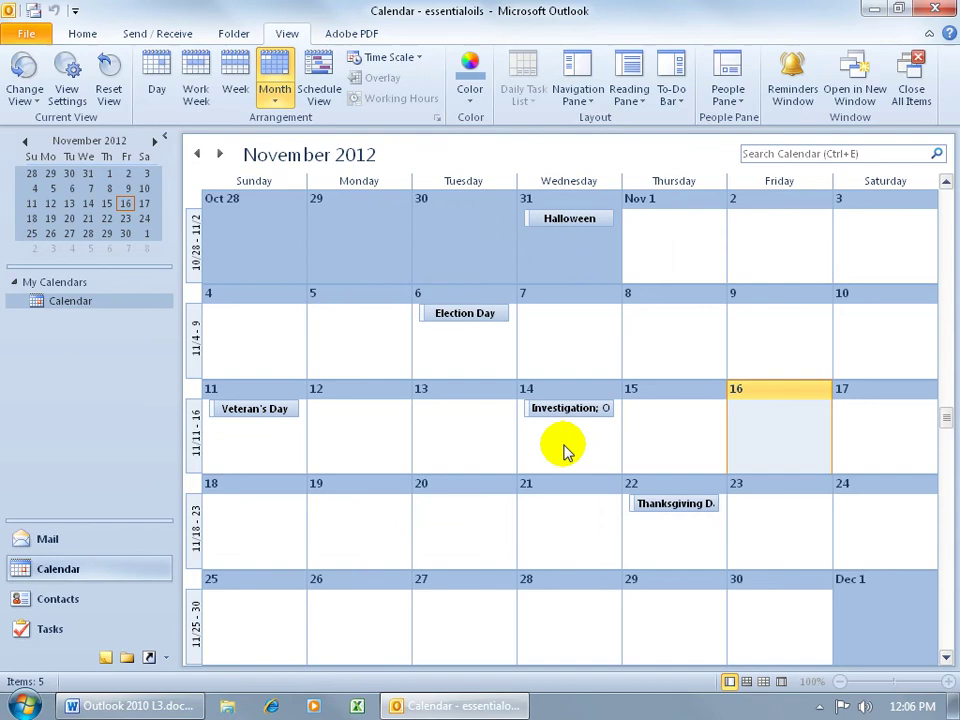
- Go back to Mail and uncheck the Haunted rule in the Inbox's conditional formatting
click(126, 528)
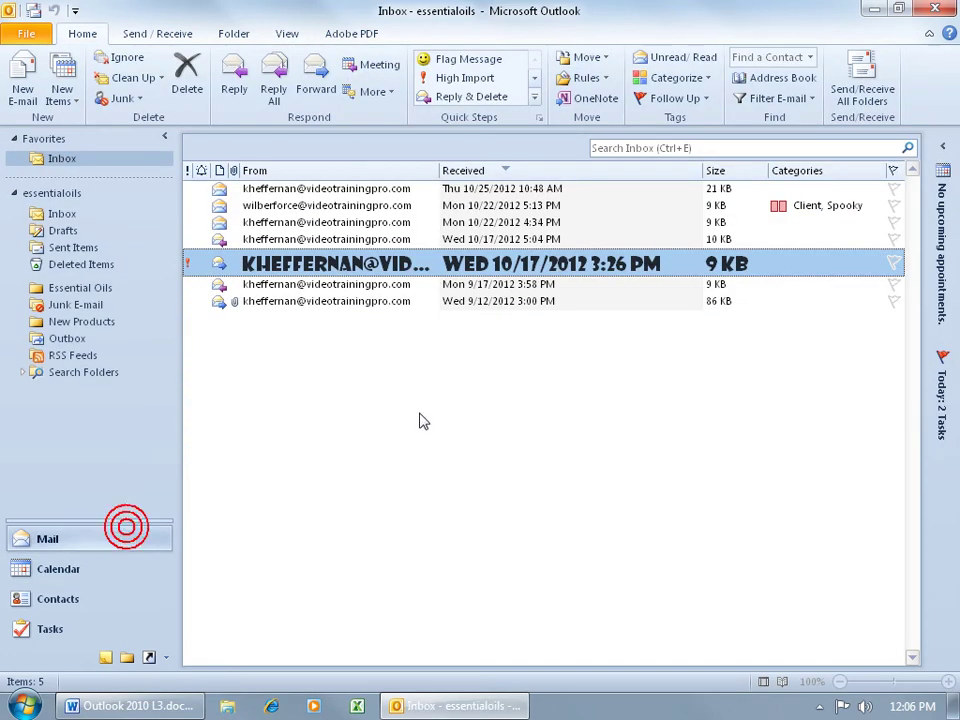
click(286, 33)
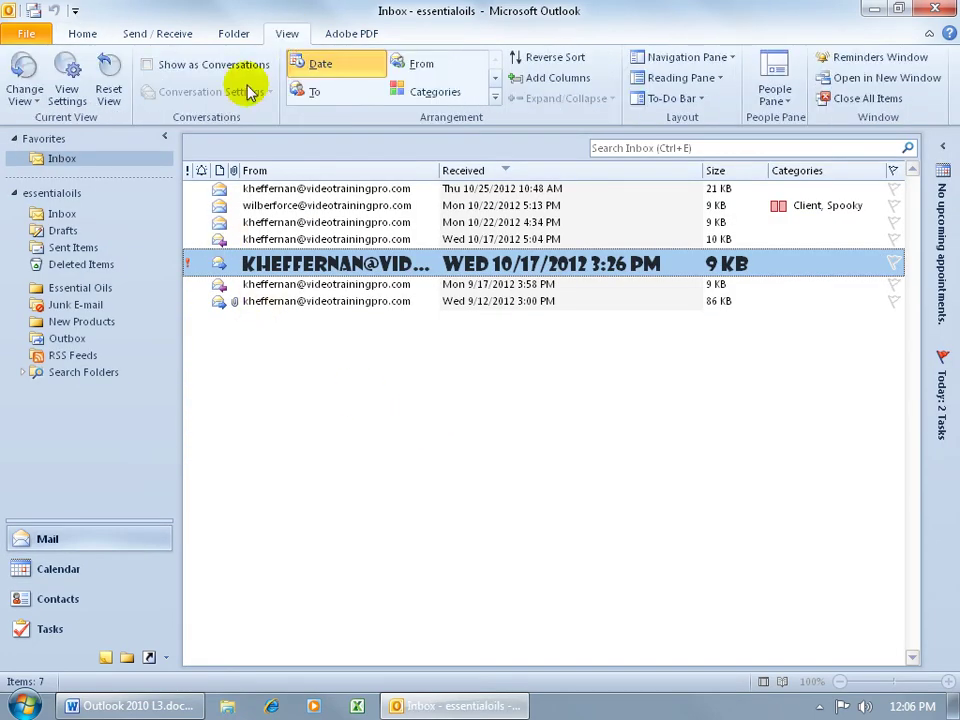
click(67, 95)
click(327, 409)
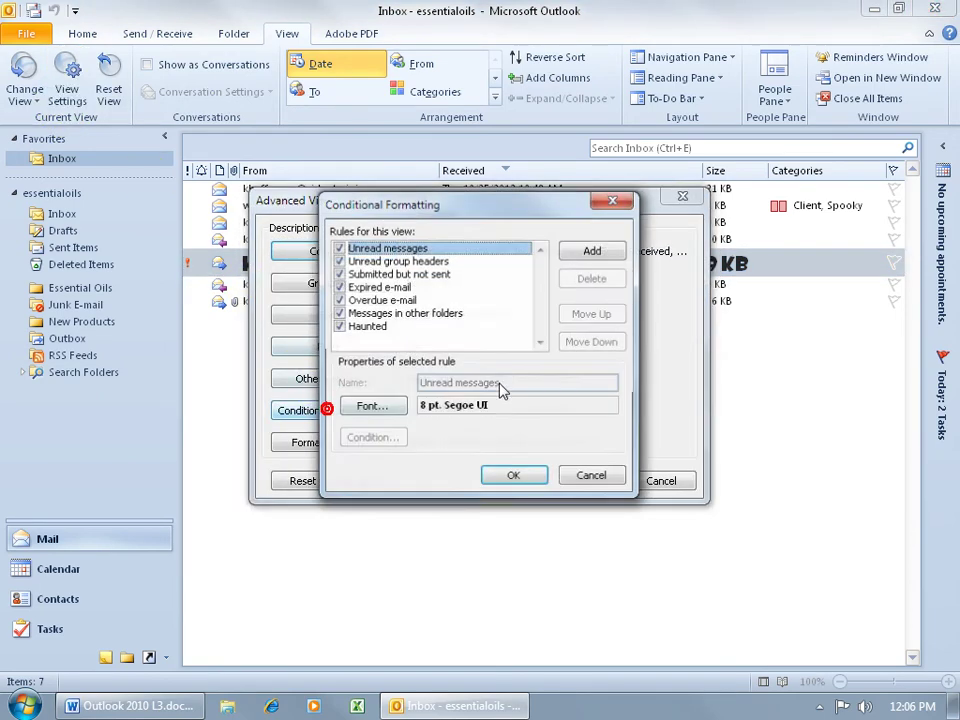
click(338, 326)
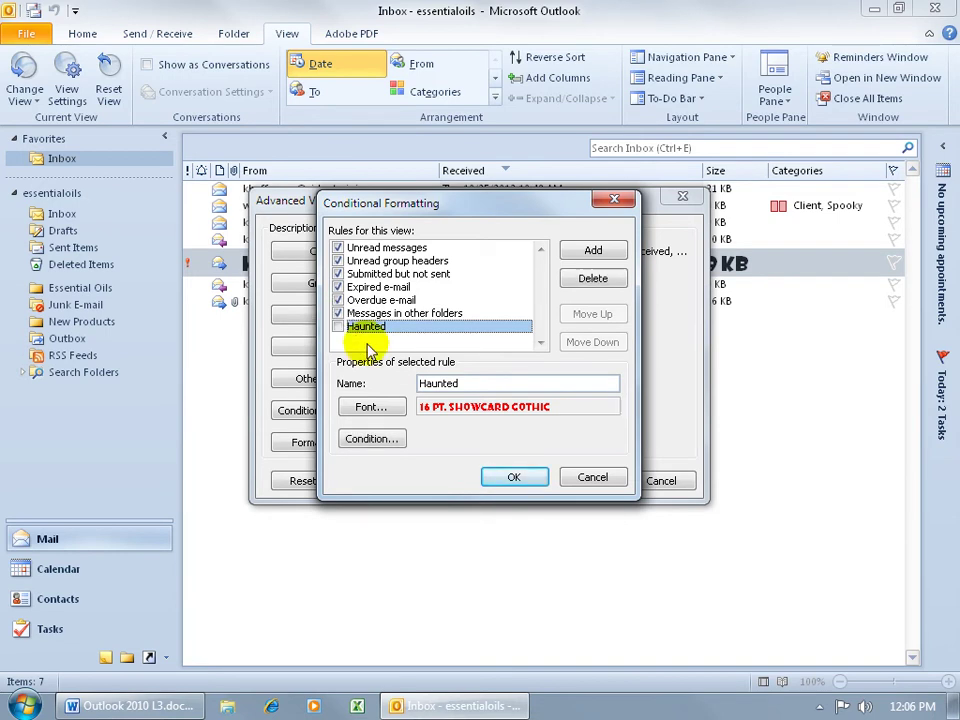
click(495, 477)
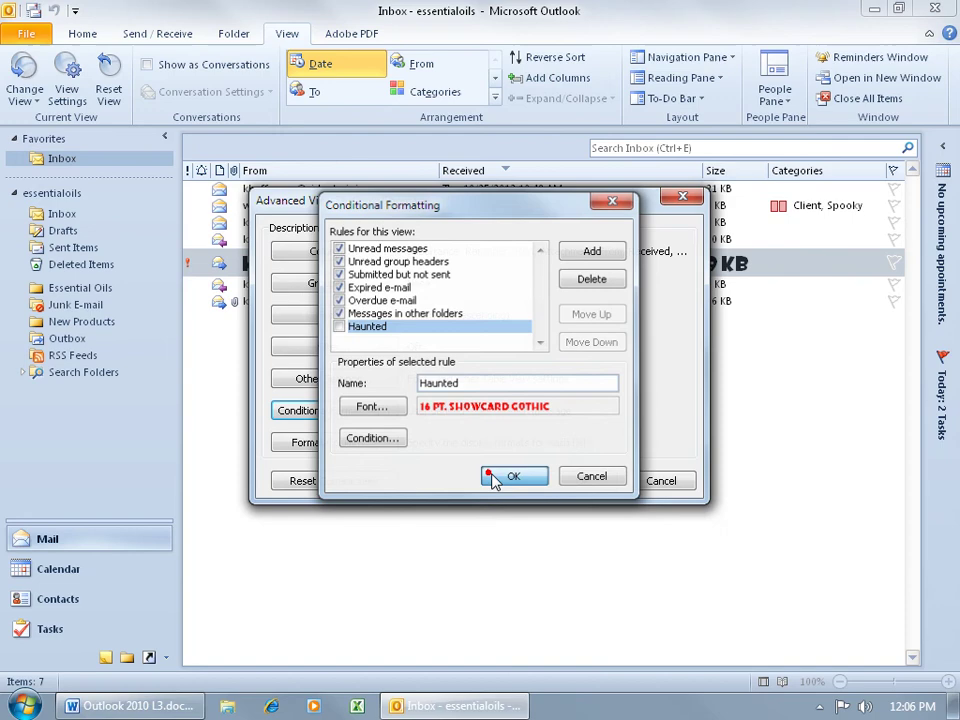
click(582, 482)
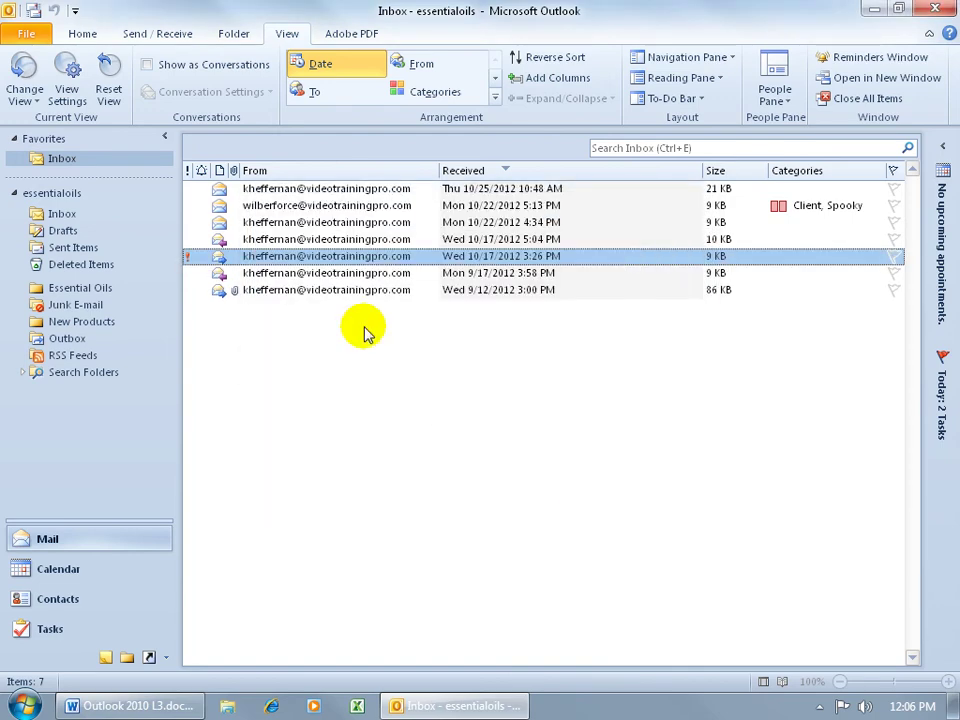
- Select and delete the Haunted rule from the Inbox's conditional formatting, then close the dialogs
click(67, 85)
click(322, 411)
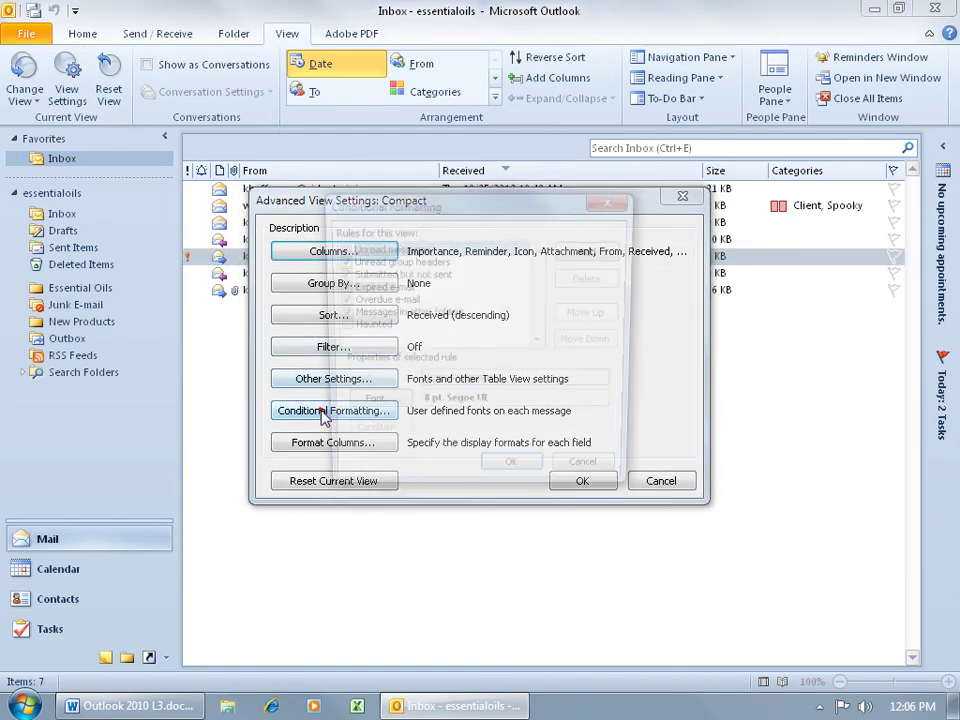
click(360, 328)
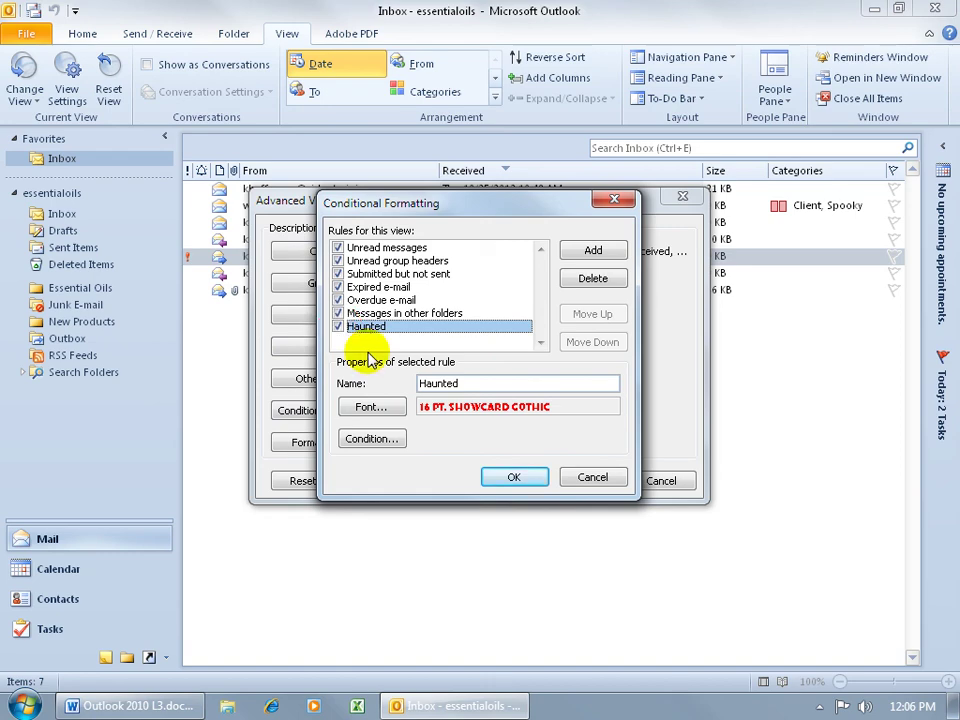
click(592, 278)
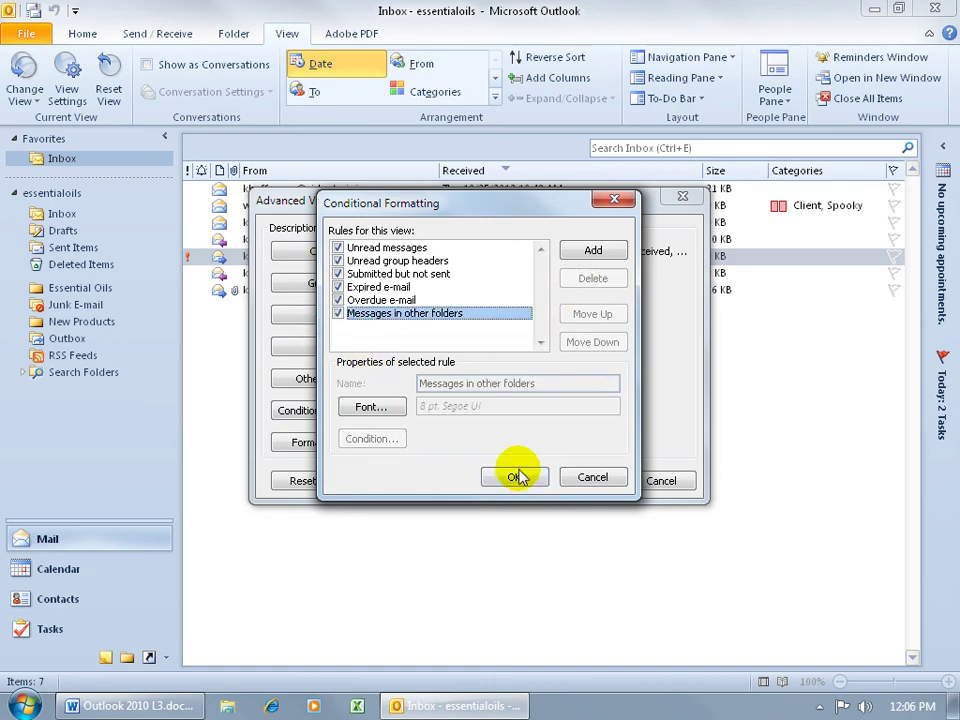
click(517, 477)
click(594, 480)
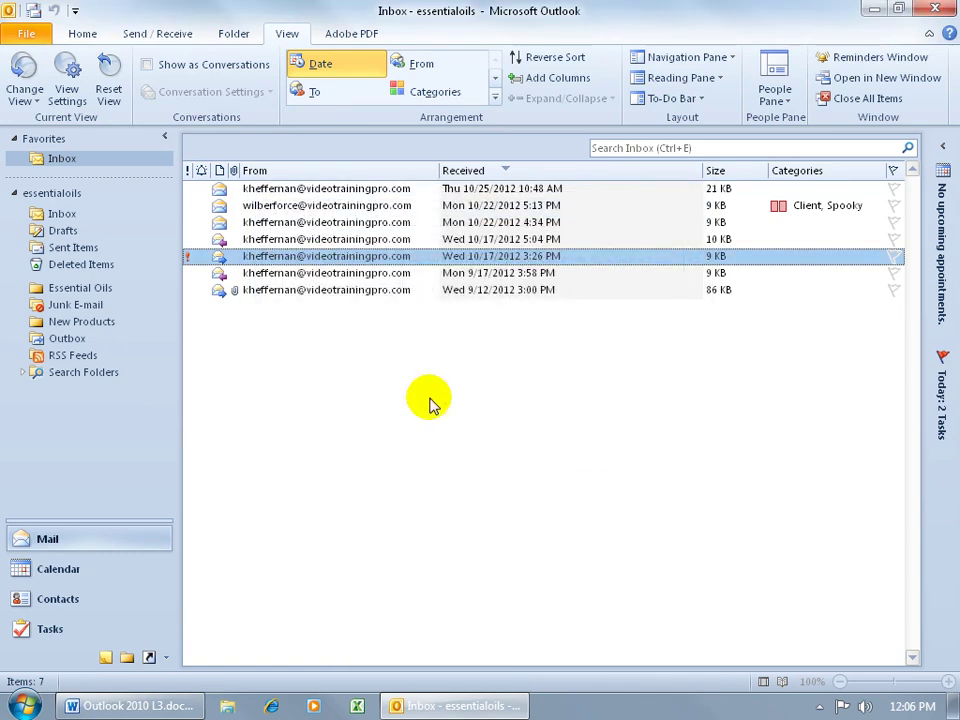